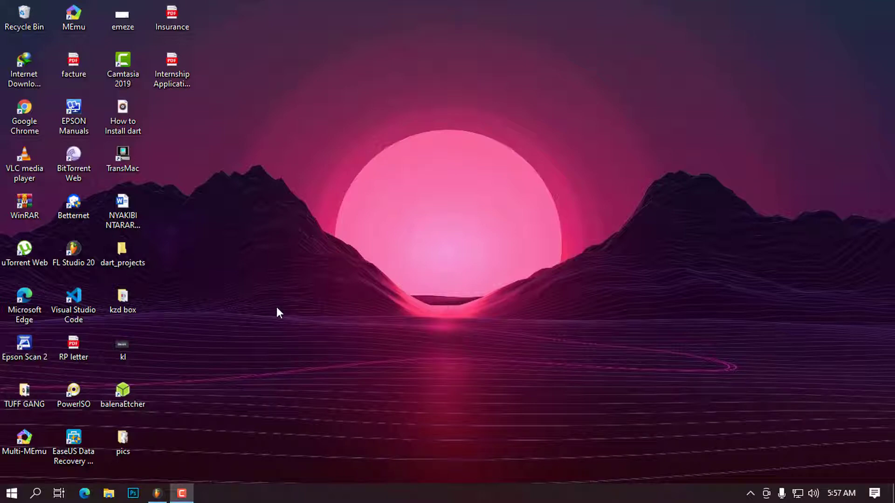
- Open a Command Prompt window by running cmd
key("super+r")
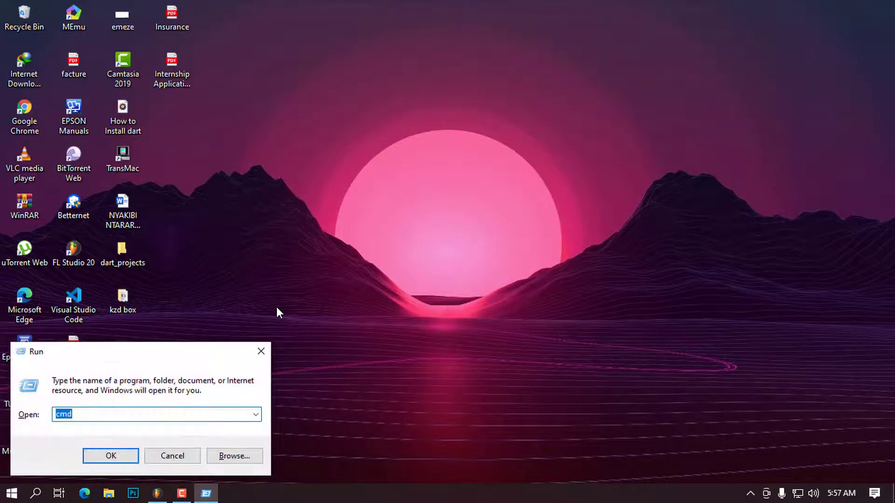
key("End")
key("BackSpace")
key("BackSpace")
key("BackSpace")
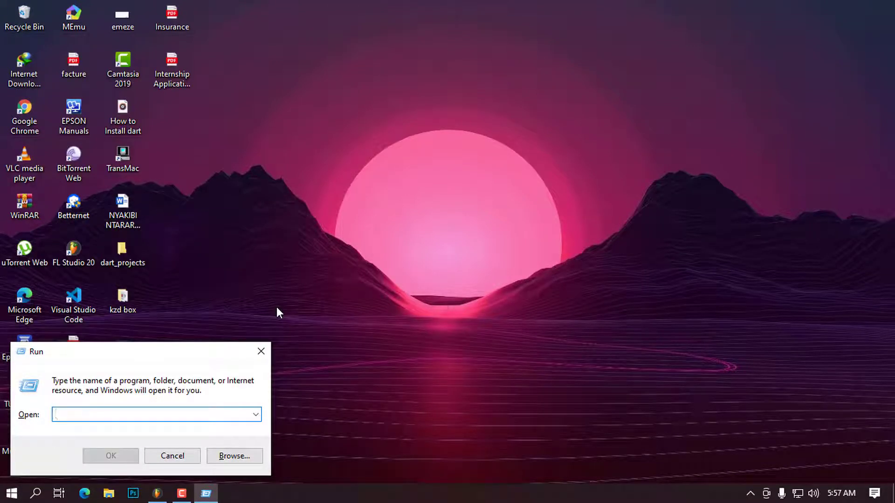
type("cmd")
key("Return")
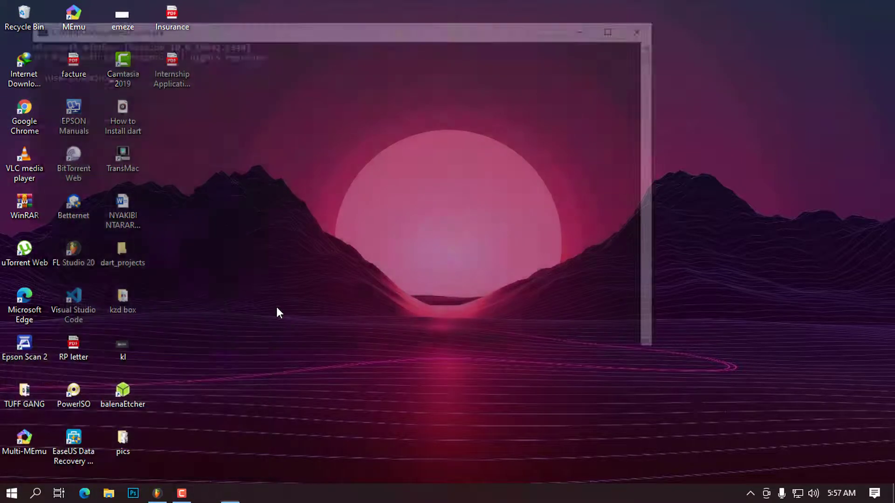
- Check whether GCC is installed with gcc --version, and close the Command Prompt window
type("gcc")
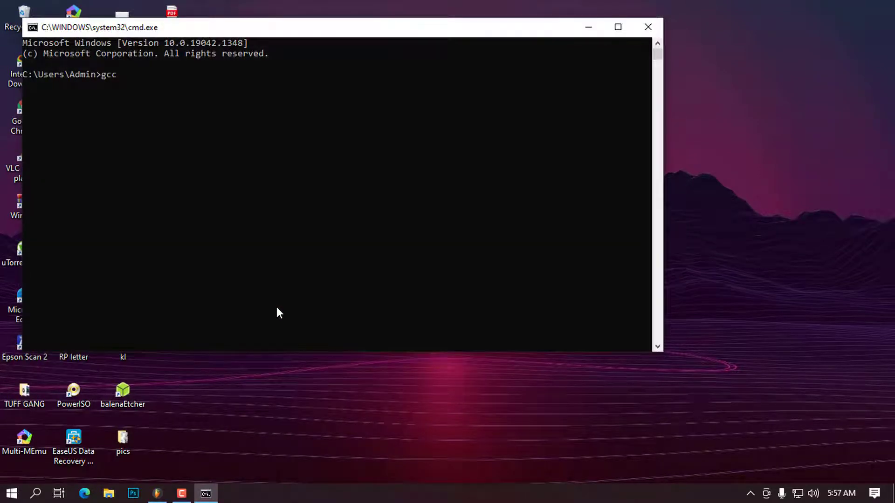
type(" --version")
key("Return")
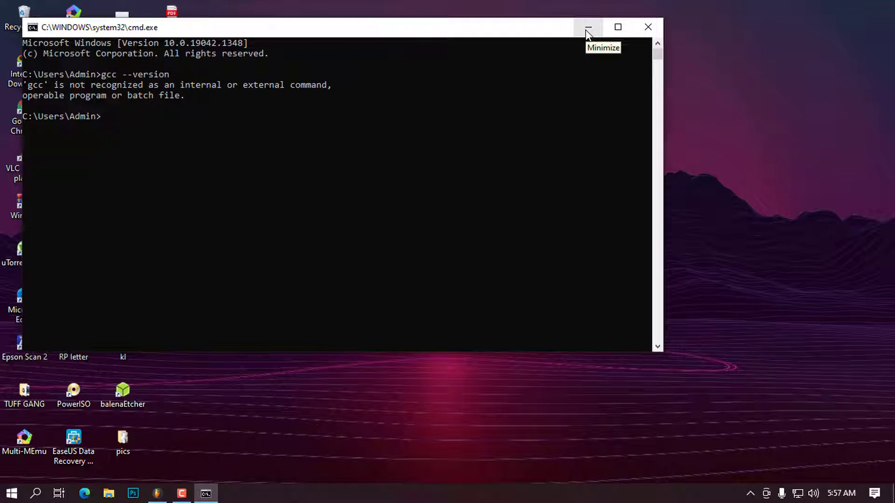
left_click(647, 27)
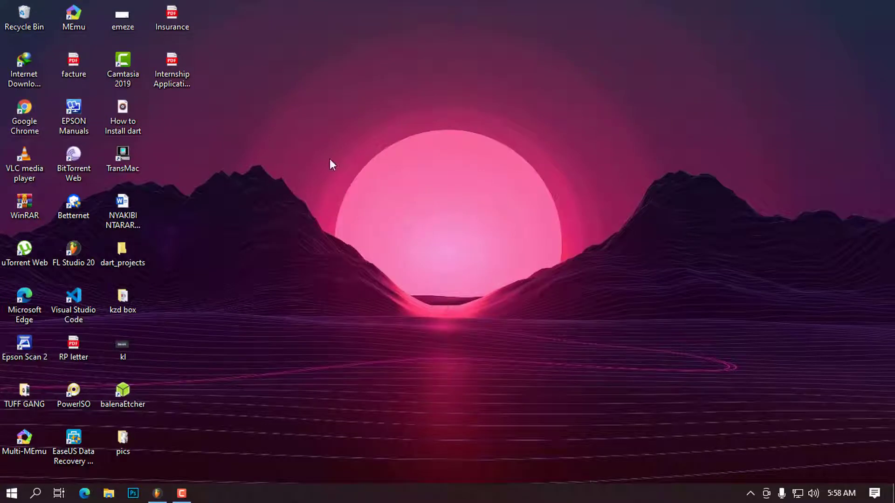
- Switch to Google Chrome and search the web for codeblocks
double_click(31, 125)
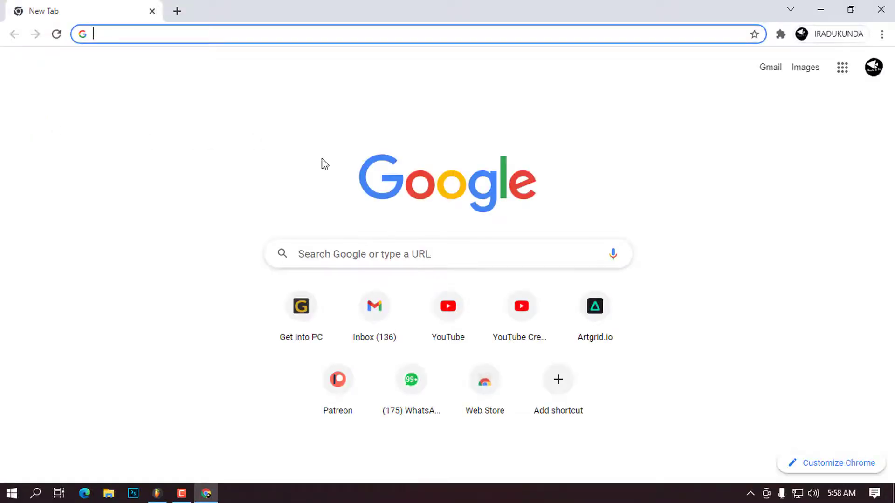
type("codeblo")
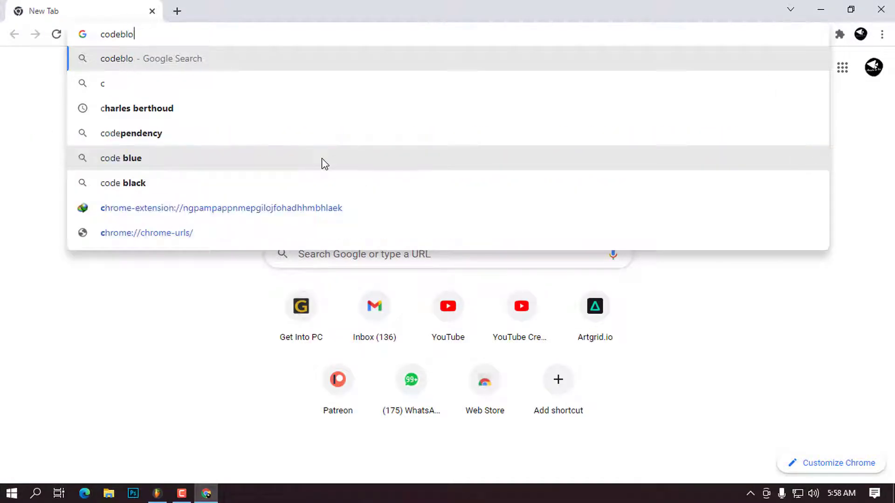
type("cks")
key("Return")
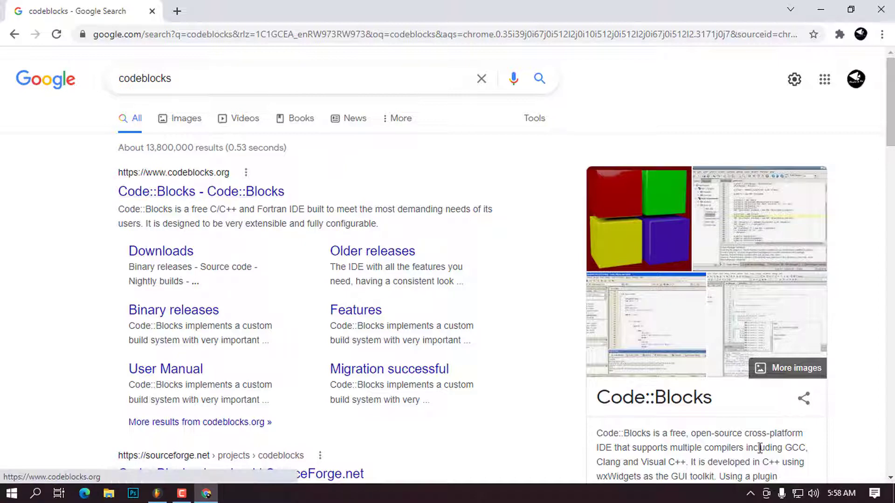
- Open the official Code::Blocks website from the search results and look over its home page
scroll(643, 443, "down", 2)
scroll(643, 443, "down", 1)
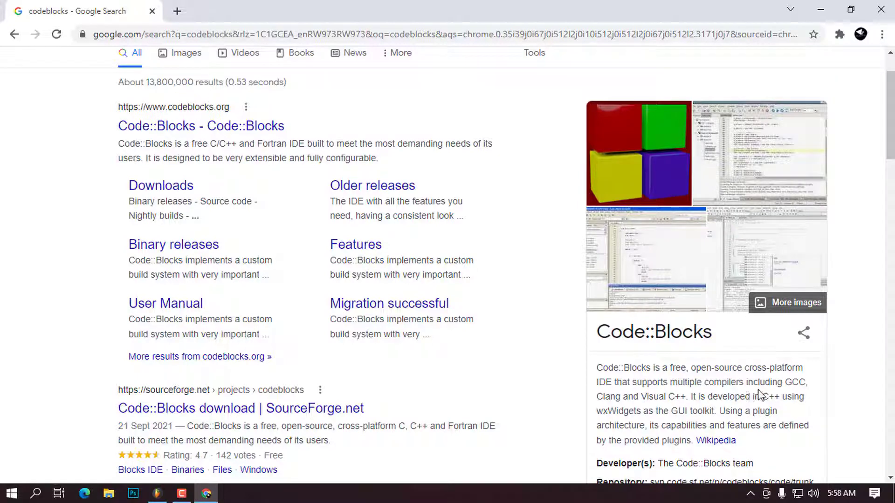
scroll(408, 382, "up", 2)
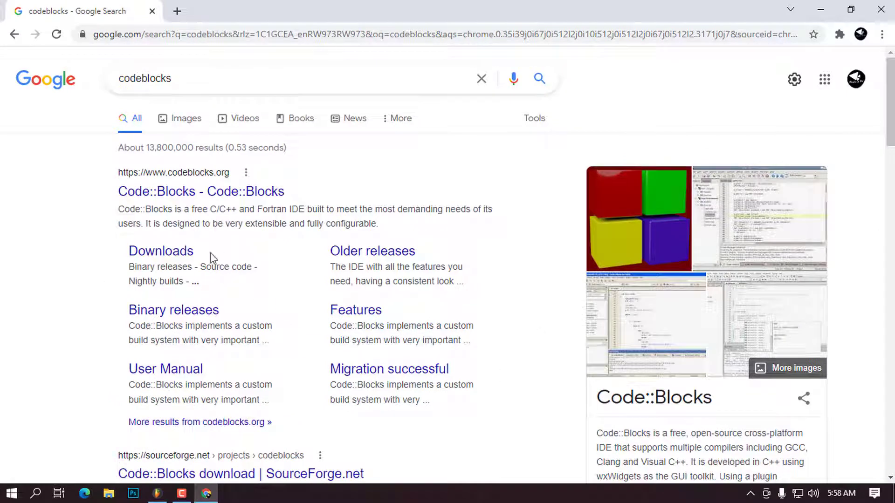
left_click(243, 195)
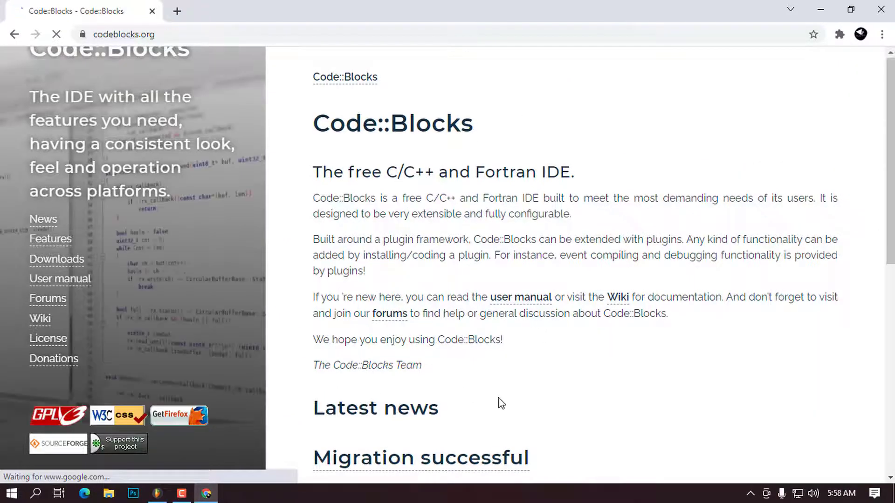
scroll(494, 402, "down", 7)
scroll(484, 404, "up", 7)
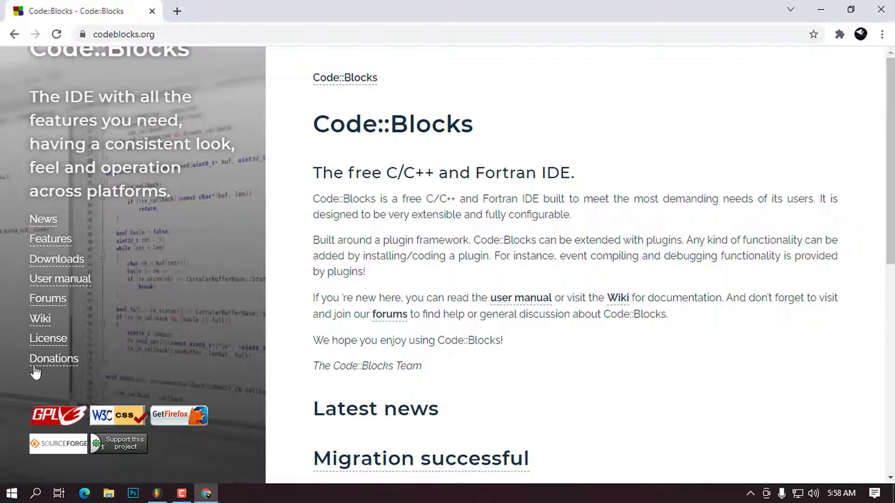
- Go to the binary release downloads of Code::Blocks and find the Microsoft Windows files
left_click(67, 269)
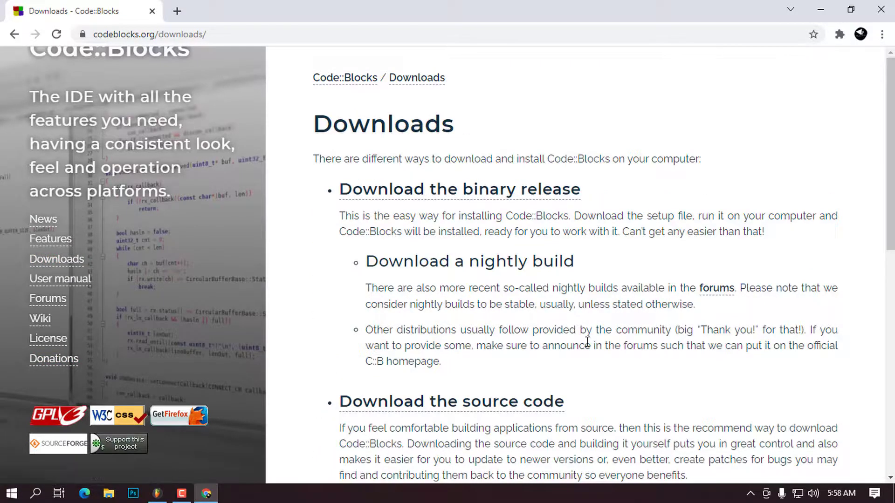
scroll(585, 344, "down", 10)
scroll(587, 342, "up", 10)
left_click(458, 200)
scroll(205, 312, "down", 4)
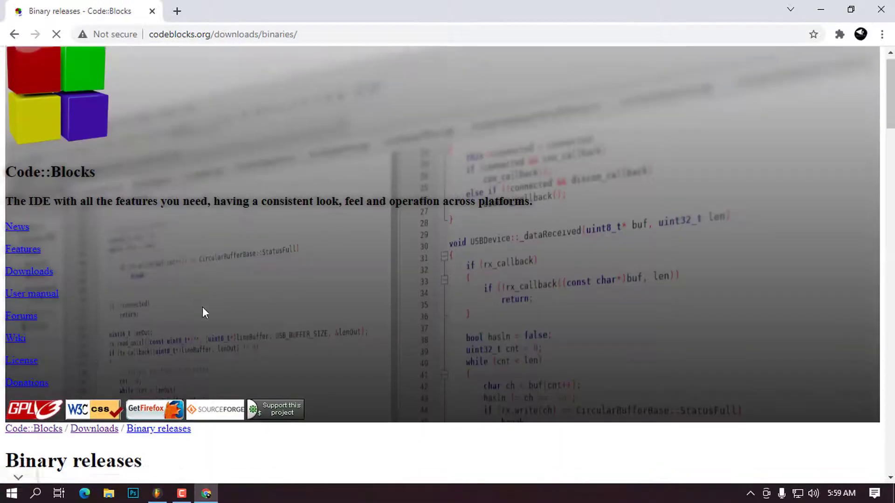
scroll(224, 322, "down", 4)
scroll(98, 279, "down", 8)
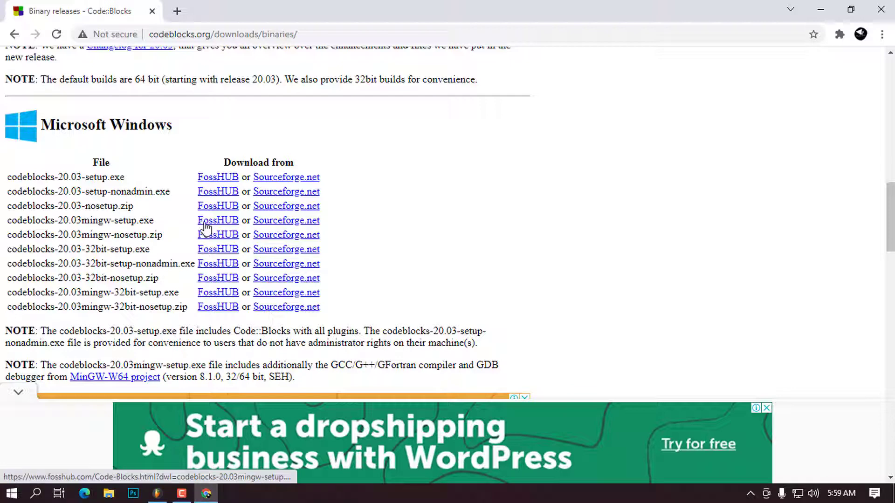
- Download codeblocks-20.03mingw-setup.exe from Sourceforge.net and minimize the browser while it transfers
left_click(277, 222)
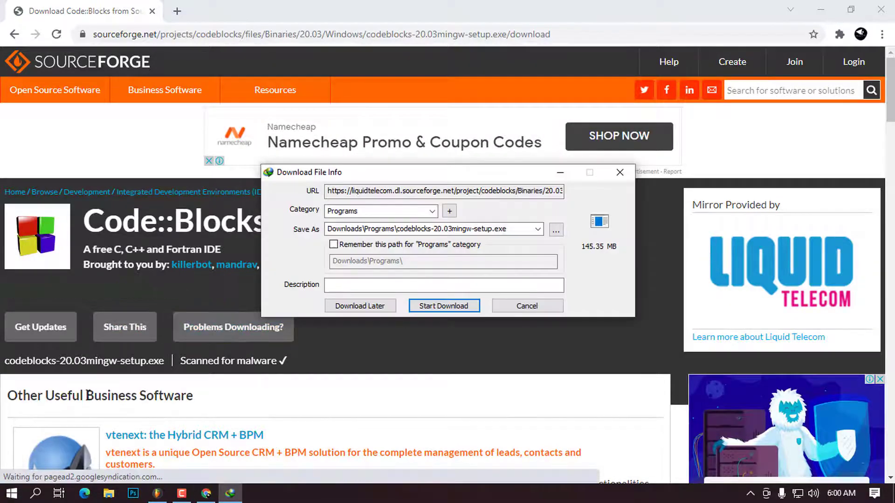
left_click(626, 405)
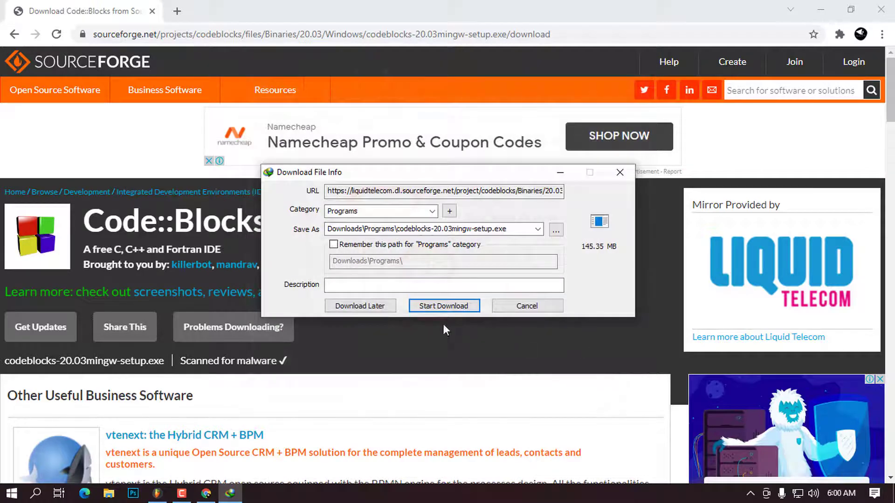
left_click(443, 305)
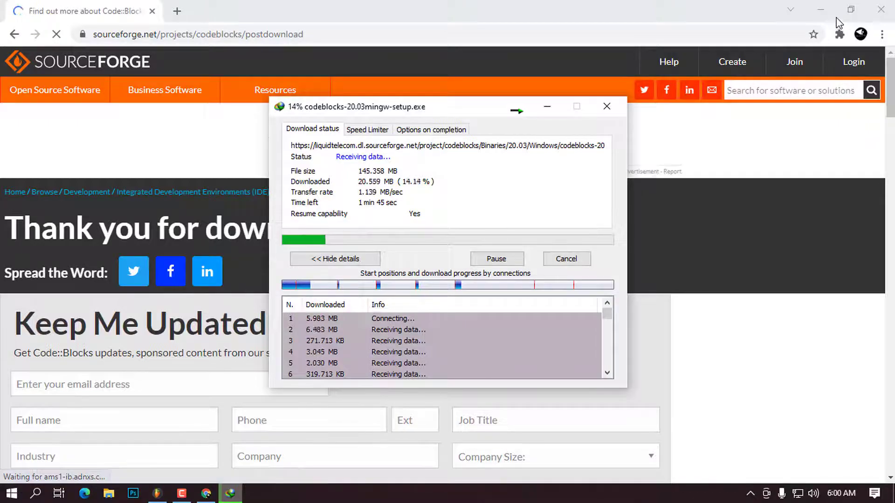
left_click(820, 9)
mouse_move(456, 114)
left_mouse_down()
mouse_move(474, 98)
mouse_move(460, 98)
left_mouse_up()
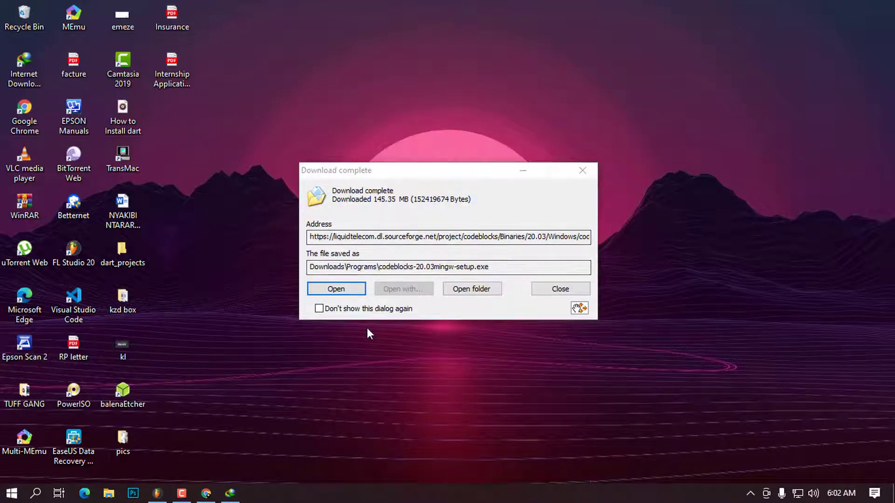
- Launch the downloaded Code::Blocks installer and accept its GNU General Public License agreement
left_click(340, 289)
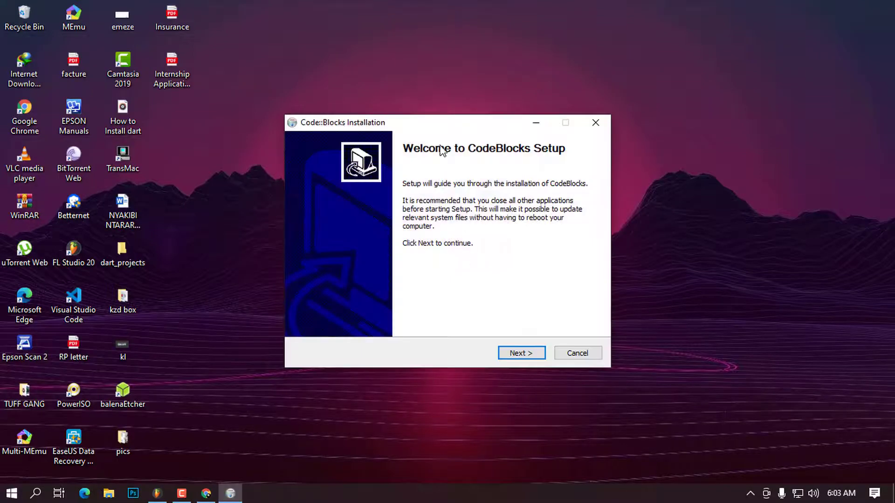
left_click_drag(451, 124, 412, 138)
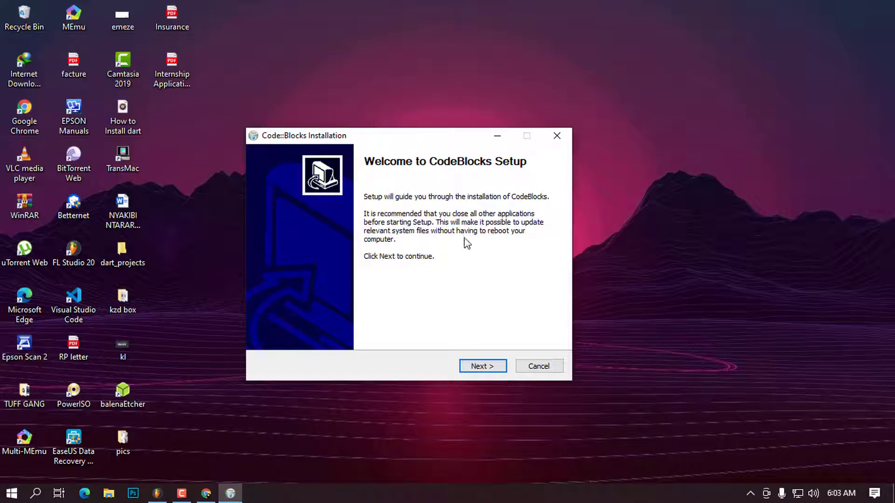
left_click(493, 366)
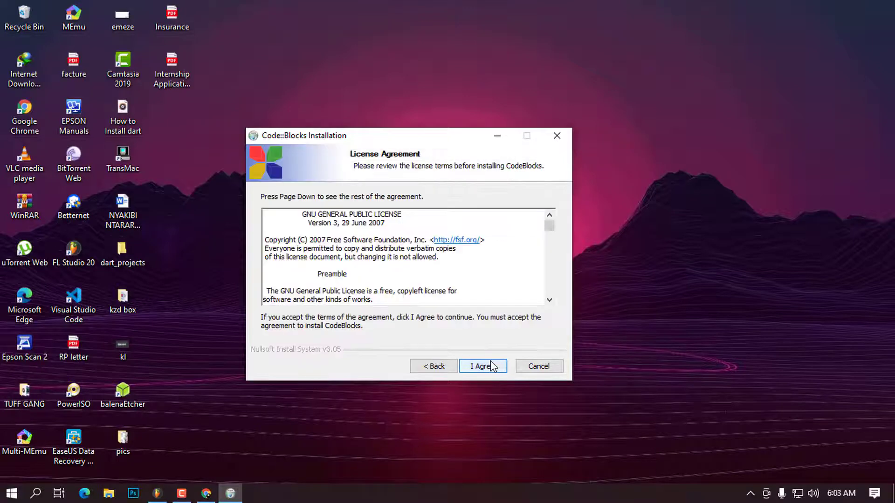
scroll(452, 304, "down", 1)
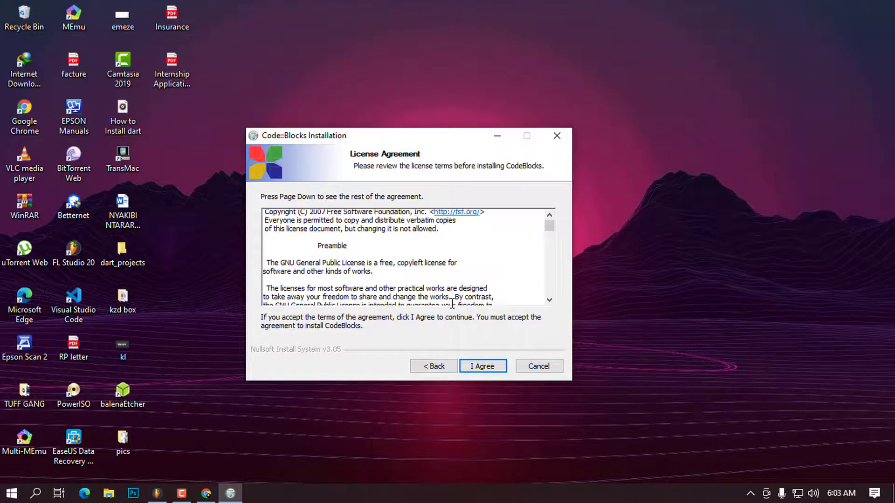
scroll(451, 304, "down", 10)
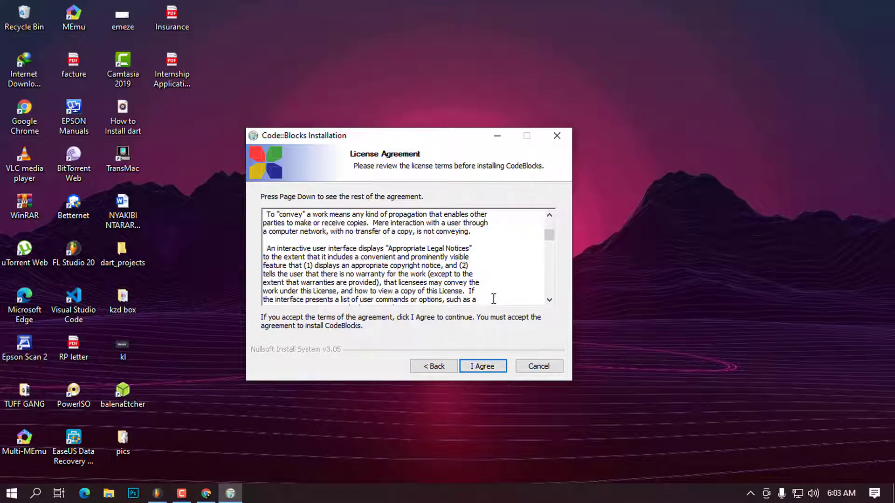
left_click(476, 370)
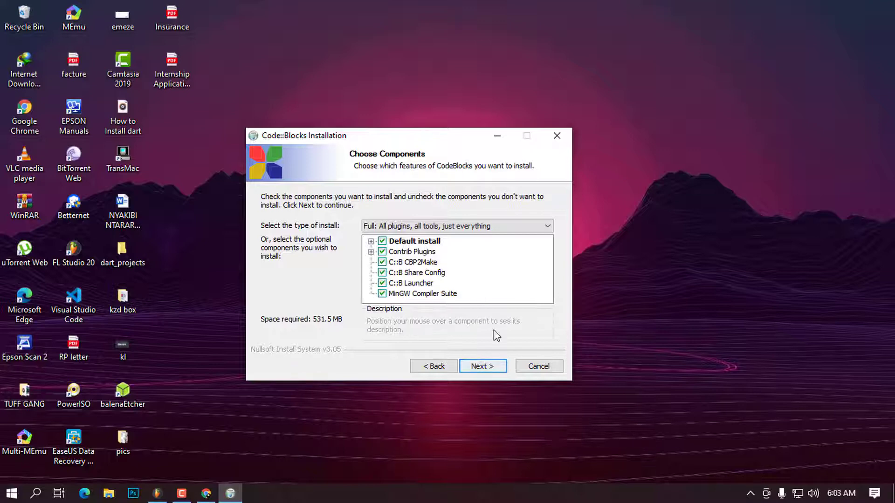
- Install Code::Blocks with the full component set, including MinGW Compiler Suite, in C:\Program Files\CodeBlocks
left_click(483, 367)
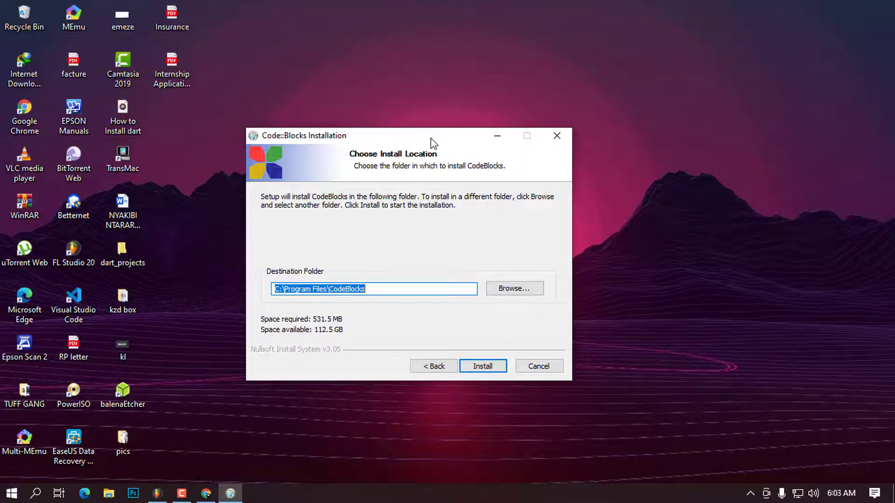
left_click_drag(430, 138, 429, 110)
left_click(373, 258)
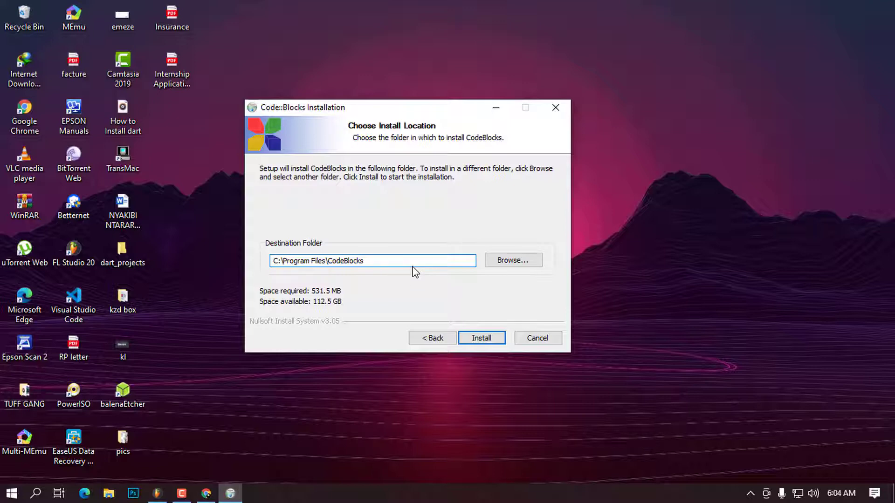
left_click(517, 262)
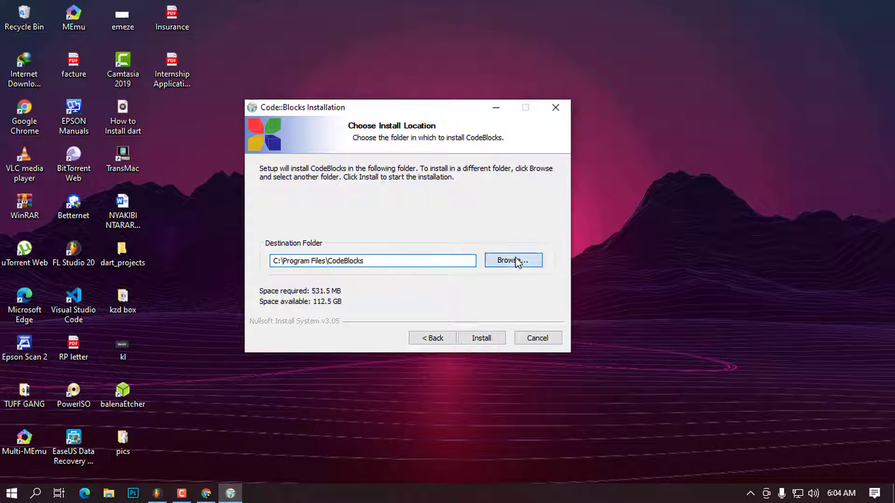
left_click(538, 144)
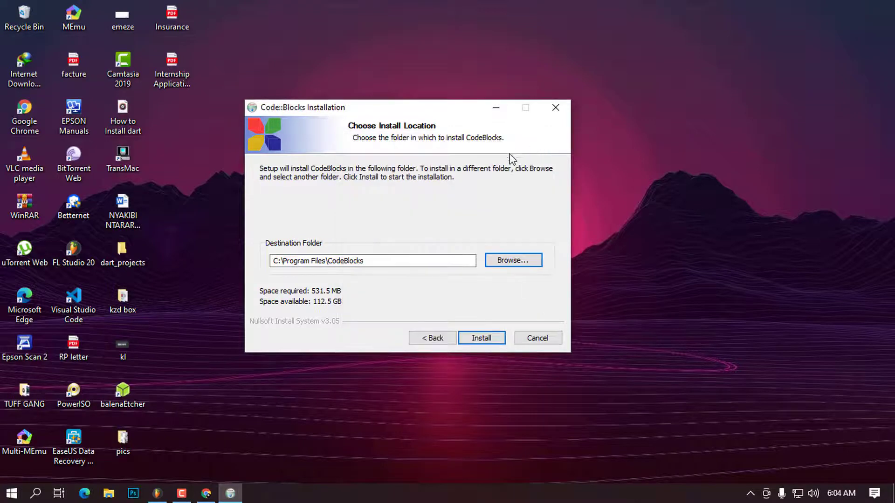
left_click(488, 341)
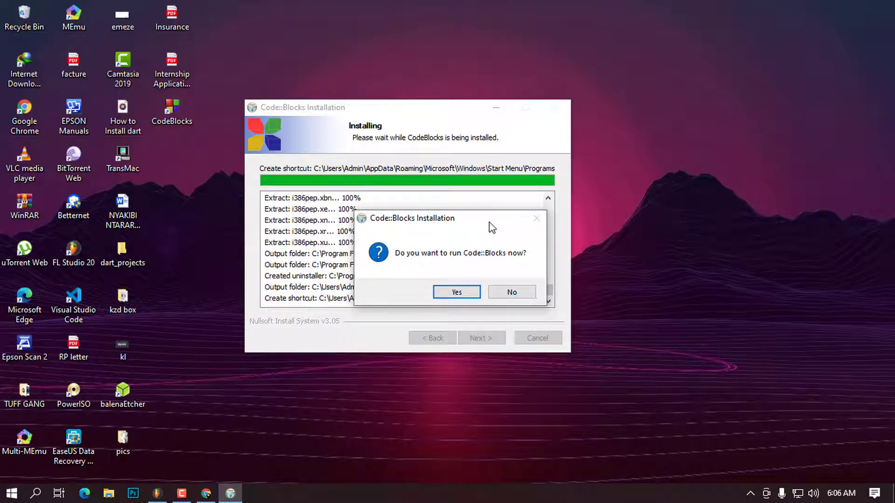
- Decline running Code::Blocks now and finish the setup wizard
left_click_drag(481, 219, 432, 189)
left_click(475, 265)
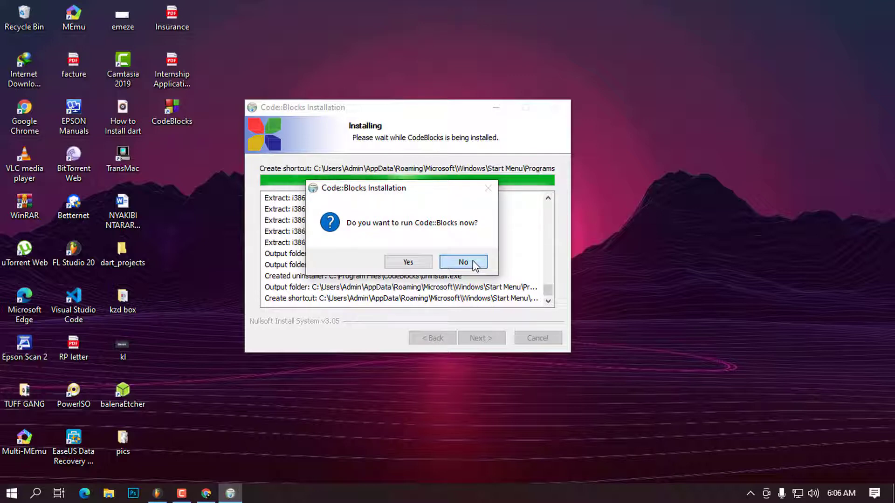
left_click(474, 263)
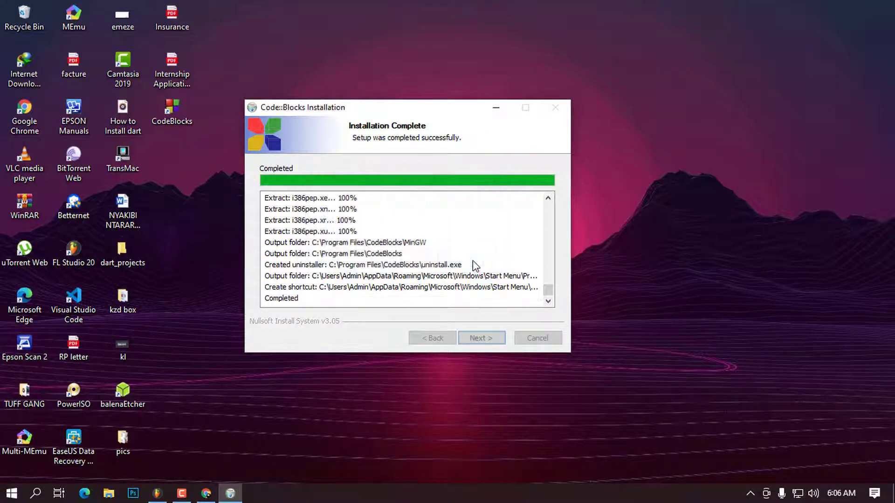
left_click(480, 338)
left_click(484, 341)
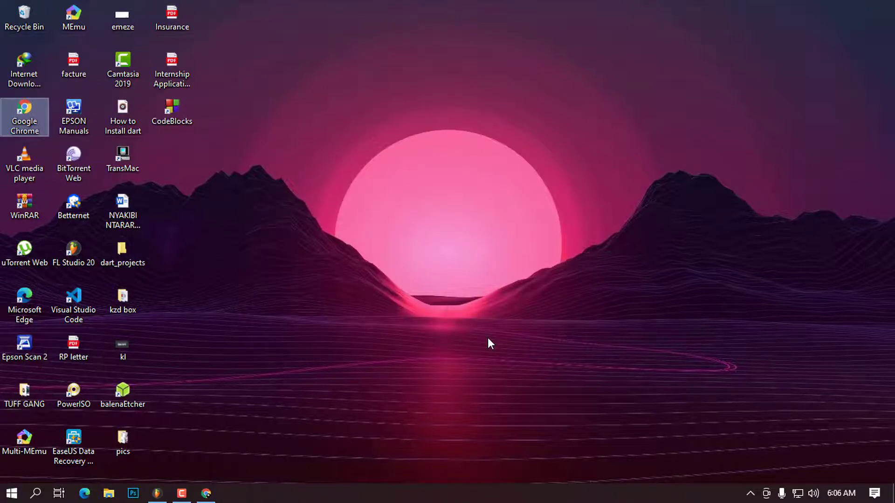
- Check for GCC by running gcc --version in a new command prompt, and close the prompt
key("super+r")
key("Return")
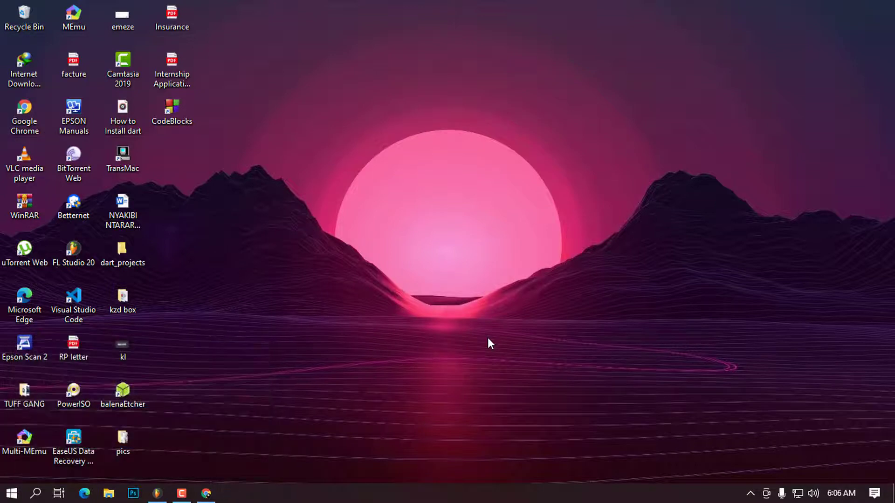
type("gcc")
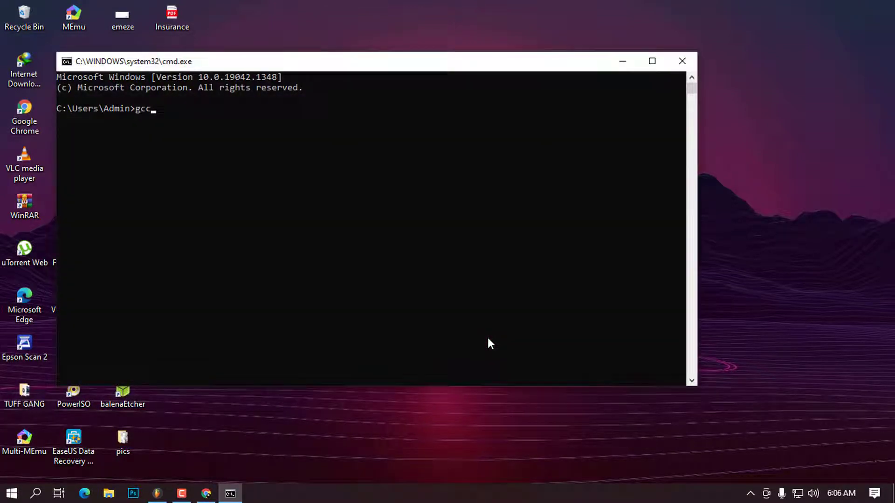
type(" --version")
key("Return")
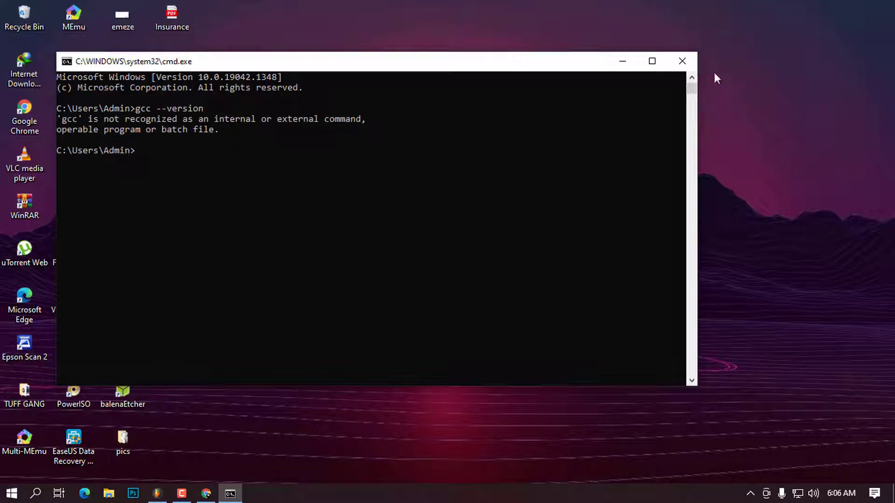
left_click(683, 62)
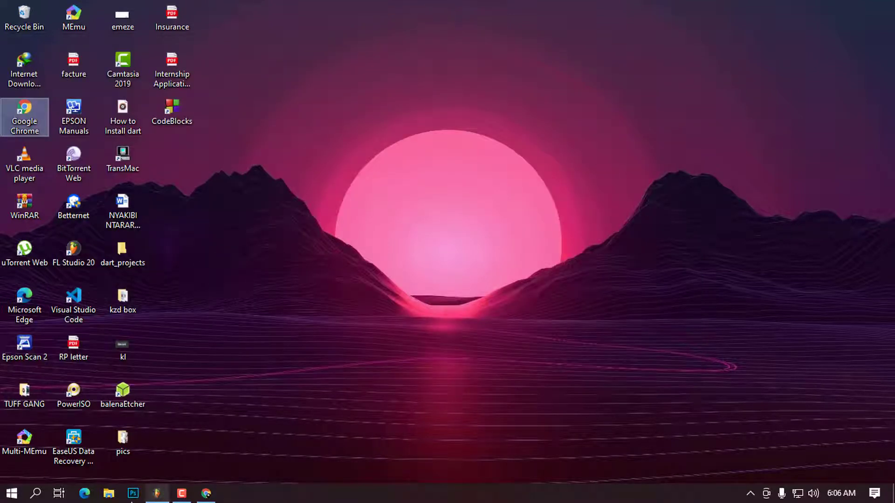
- Open the folder C:\Program Files\CodeBlocks\MinGW\bin in File Explorer
left_click(109, 493)
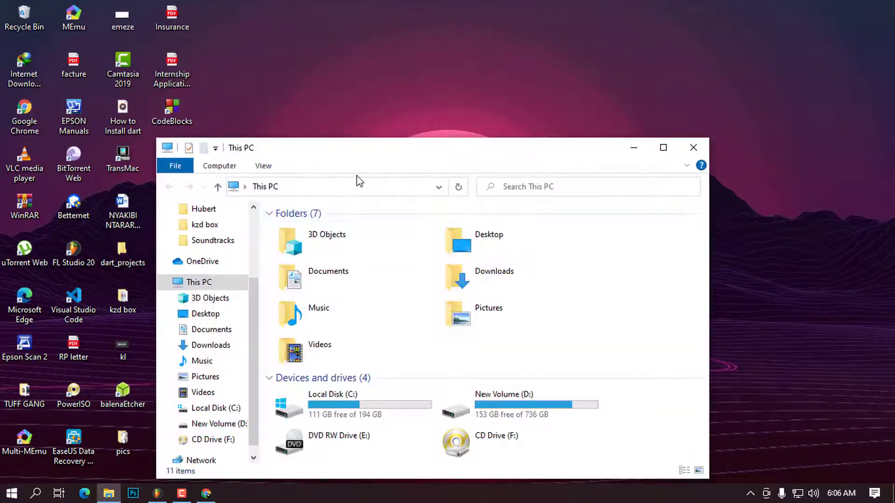
left_click_drag(369, 154, 337, 45)
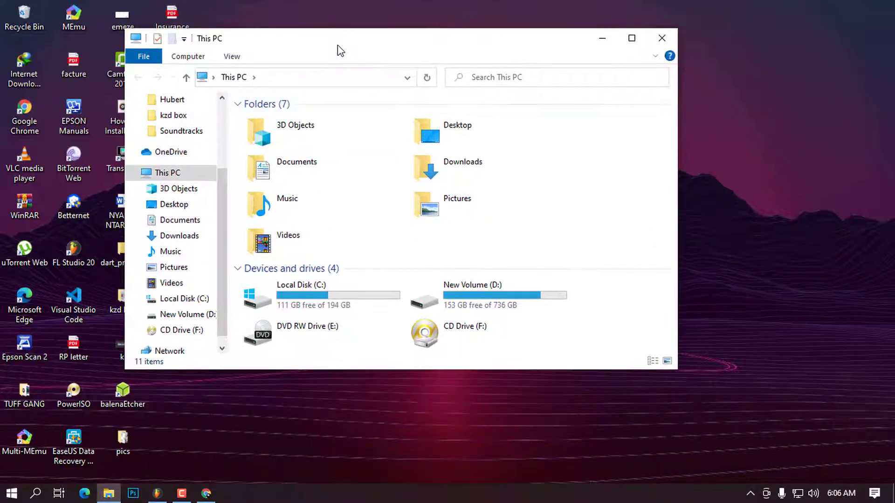
double_click(315, 290)
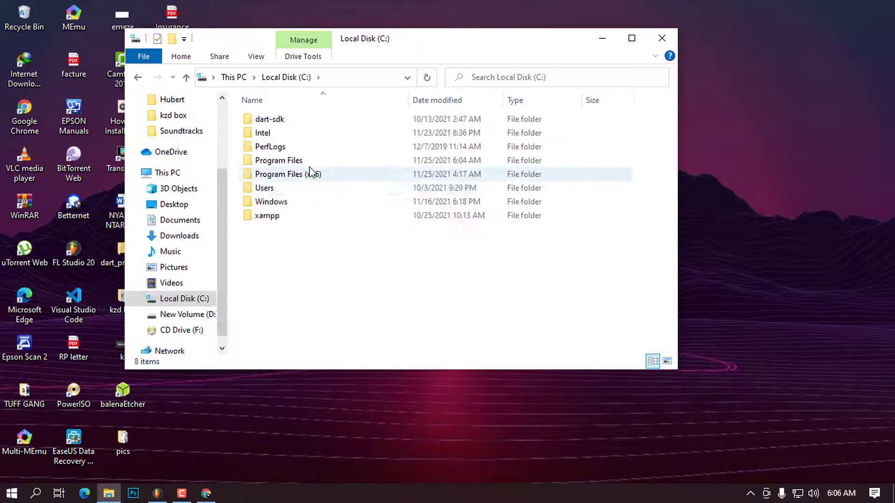
double_click(314, 163)
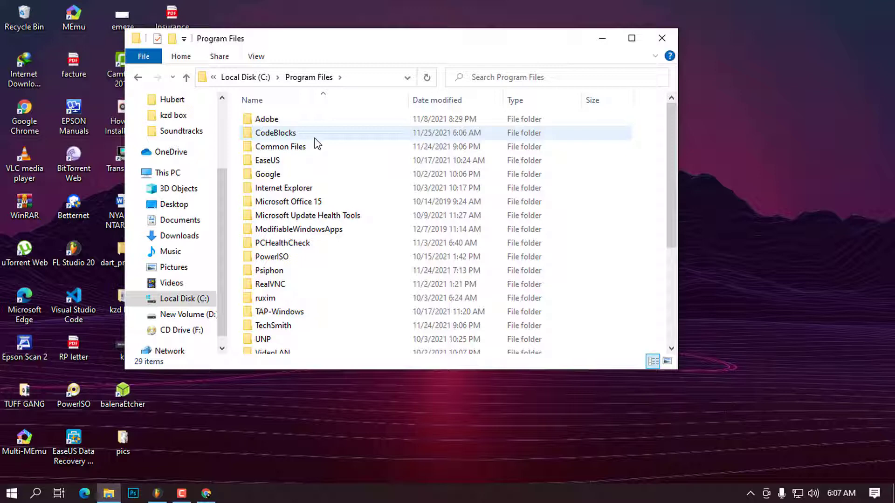
left_click(275, 134)
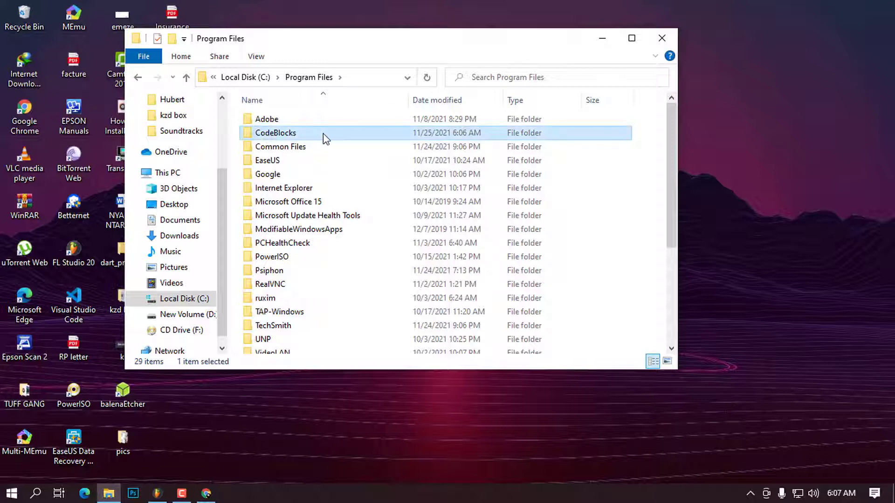
double_click(323, 133)
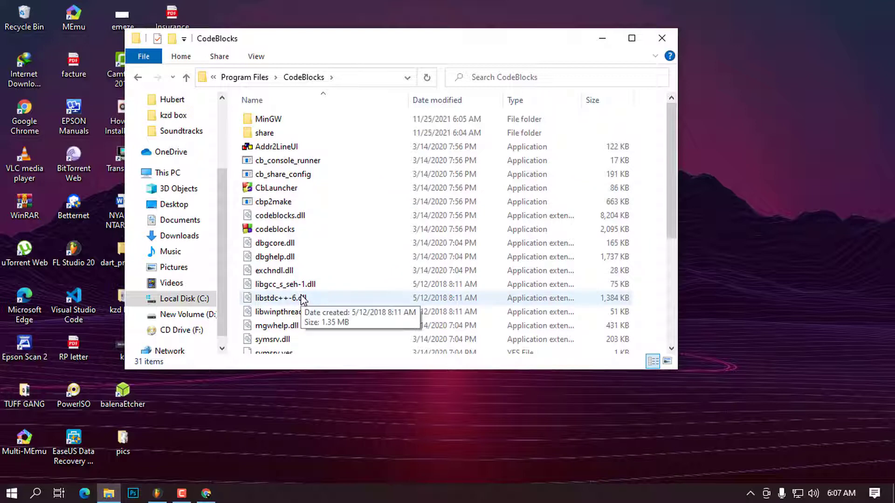
double_click(289, 122)
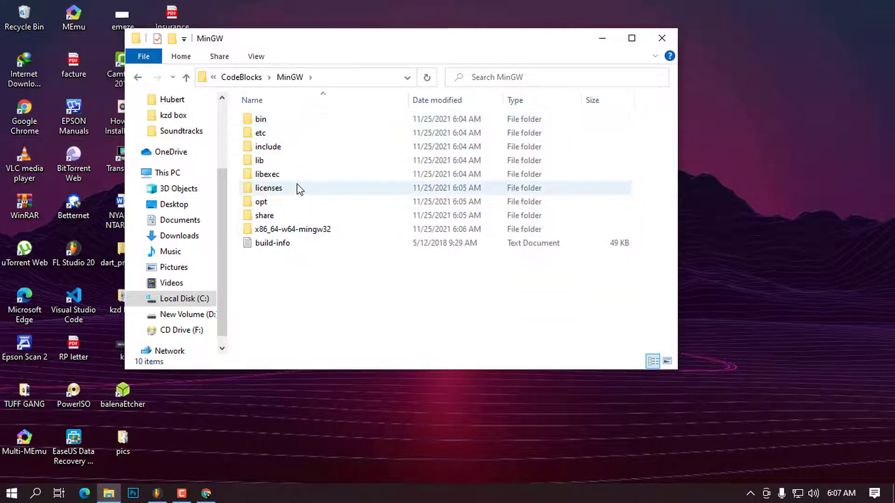
double_click(297, 124)
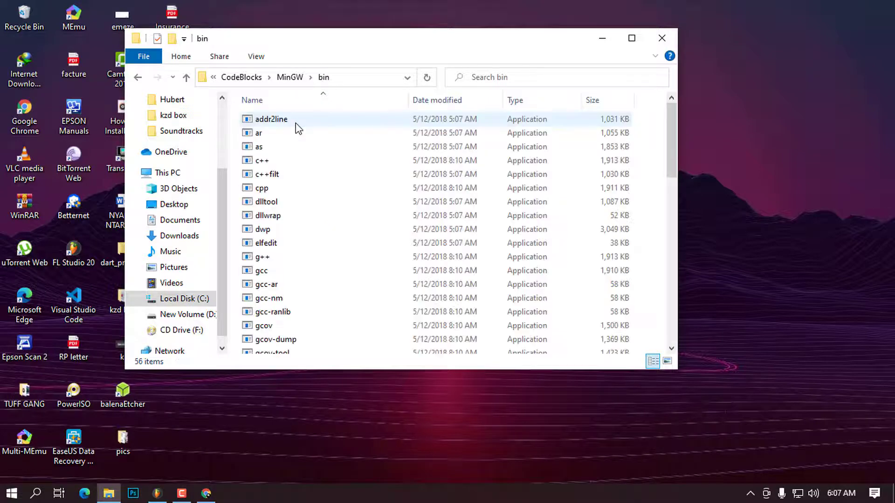
- Start a command prompt in the MinGW bin folder and run gcc --version there
left_click(366, 81)
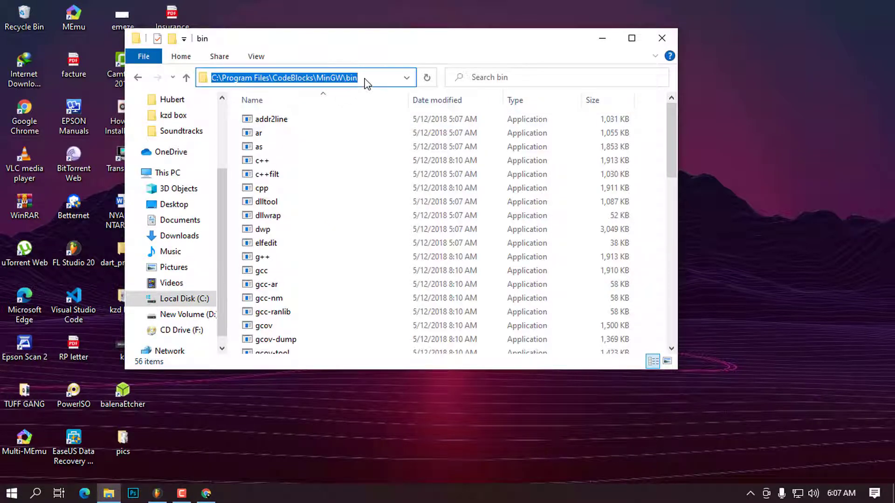
type("cmd")
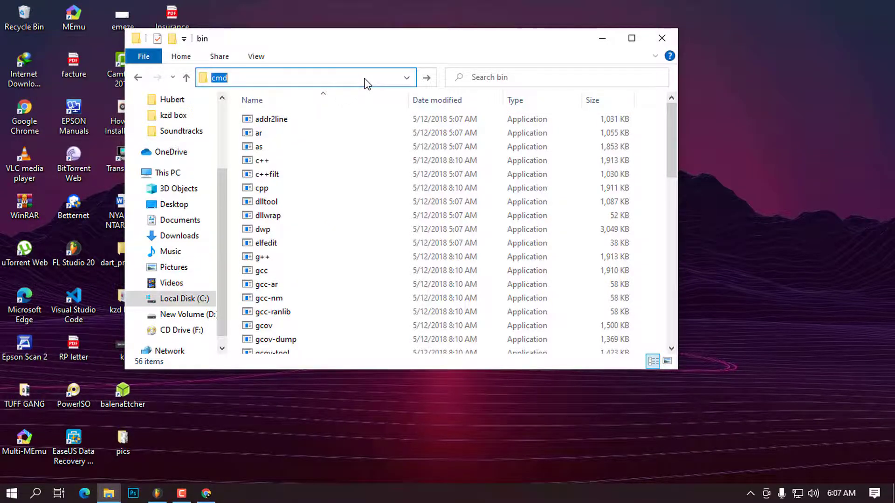
key("Return")
left_click_drag(366, 79, 420, 86)
type("g")
type("cc")
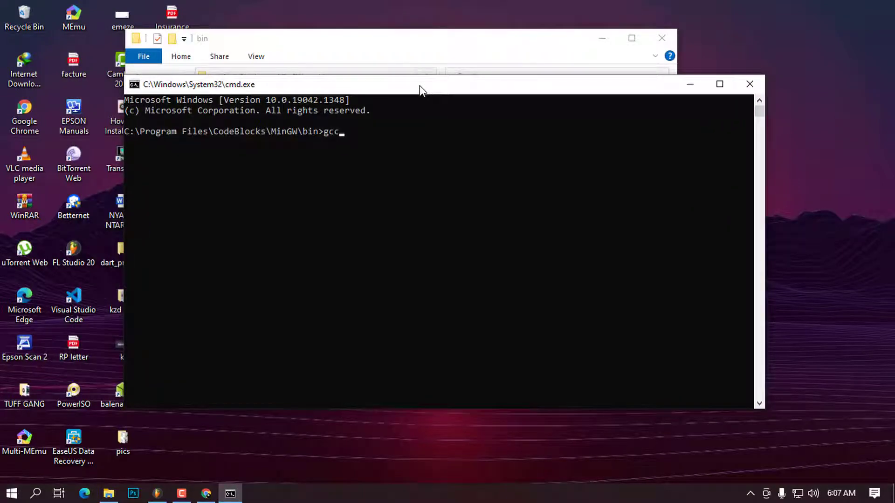
type(" --version")
key("Return")
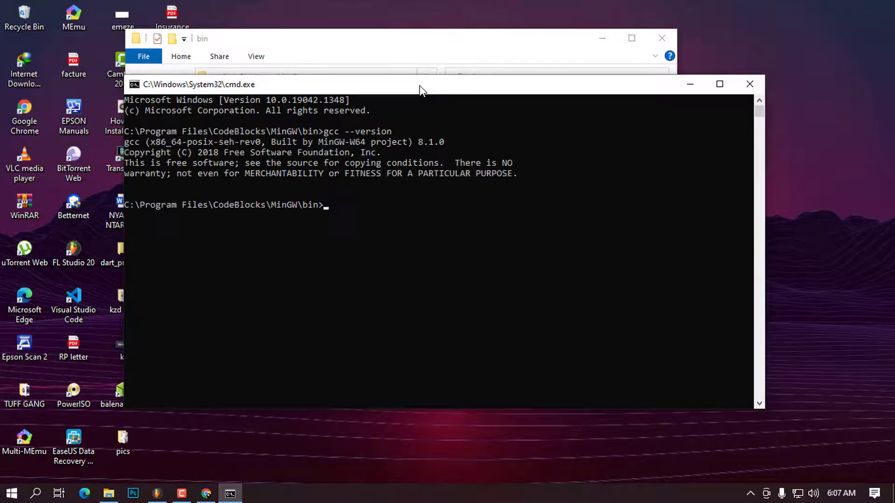
left_click_drag(409, 86, 424, 74)
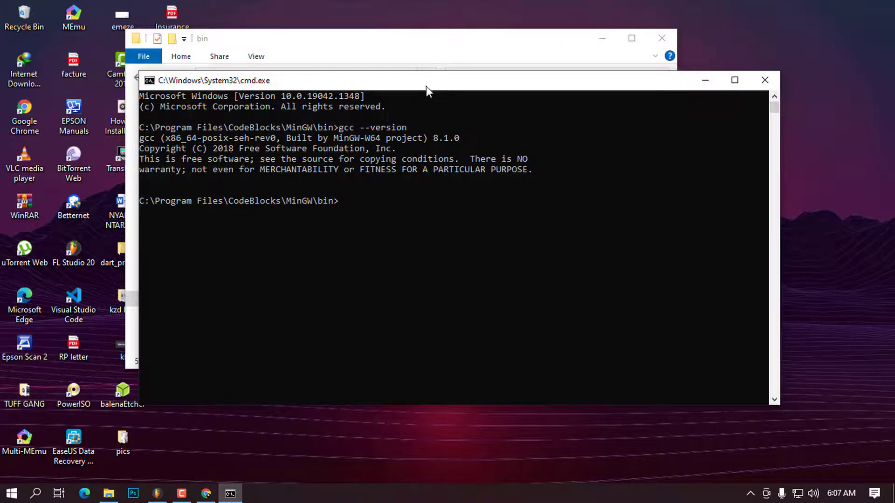
left_click_drag(426, 86, 430, 118)
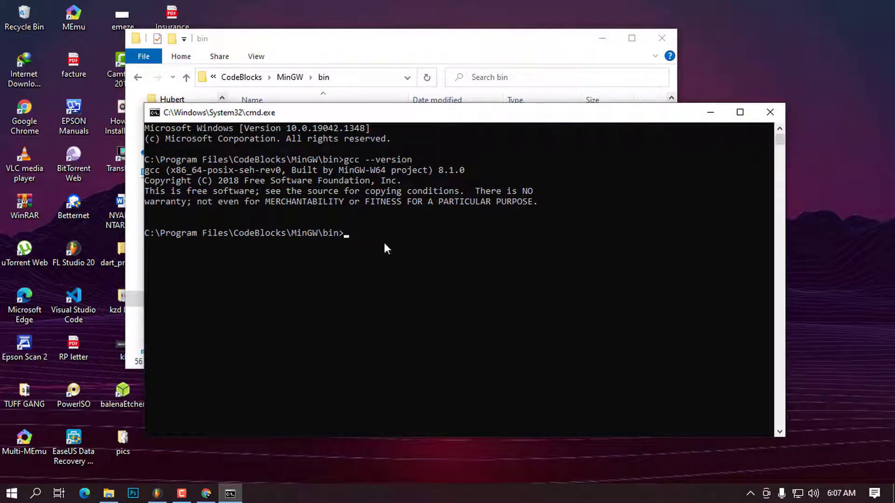
- Return to the File Explorer window and copy the address of C:\Program Files\CodeBlocks\MinGW\bin
left_click(375, 44)
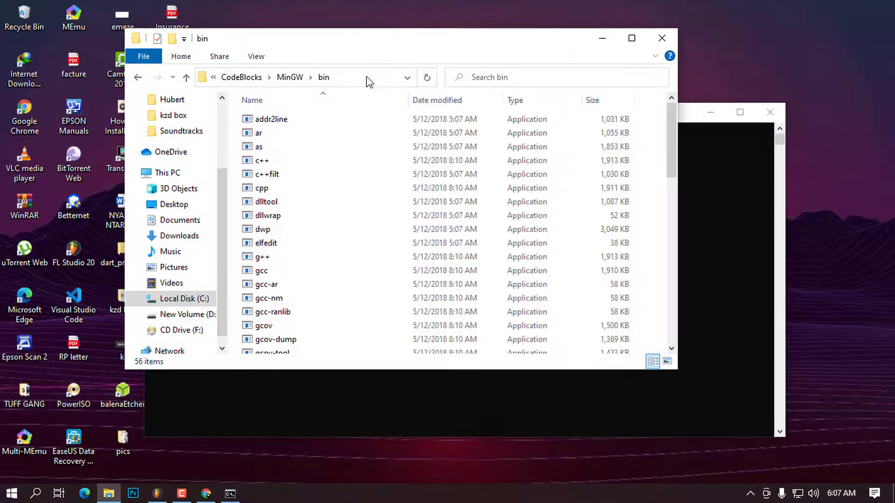
left_click(368, 79)
left_click(380, 77)
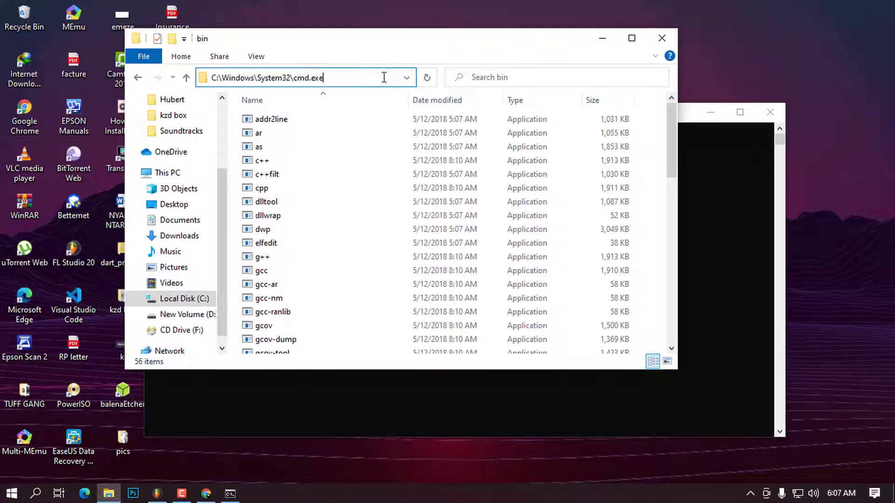
left_click(138, 78)
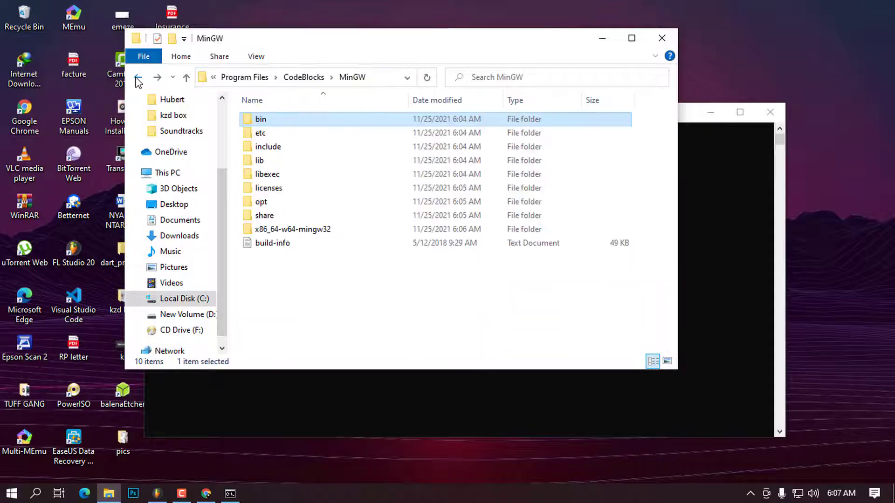
left_click(158, 79)
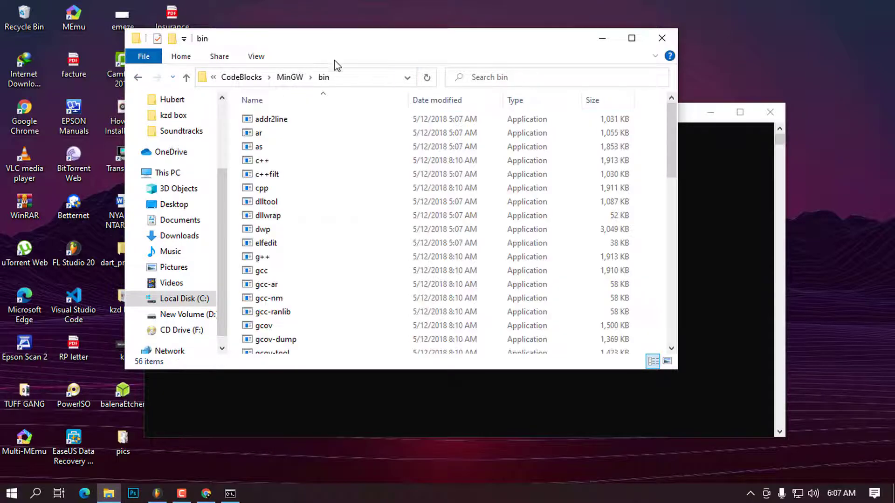
left_click(369, 78)
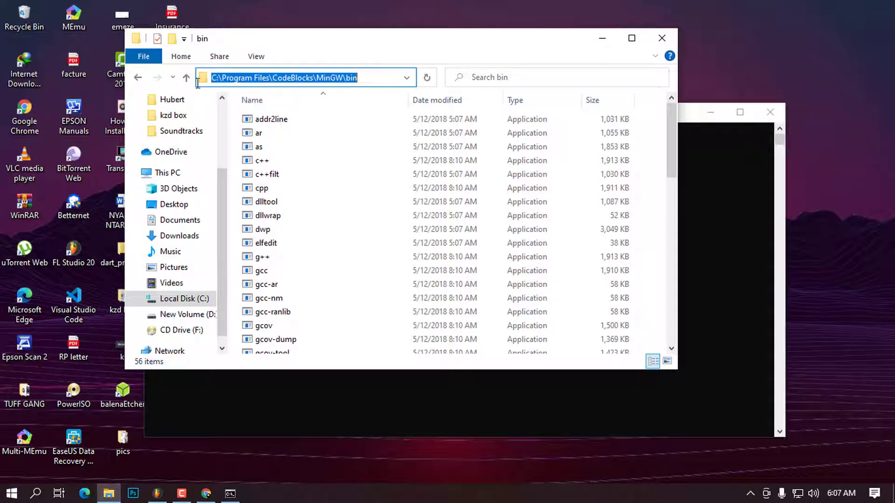
right_click(385, 81)
left_click(396, 48)
left_click(137, 78)
left_click(160, 80)
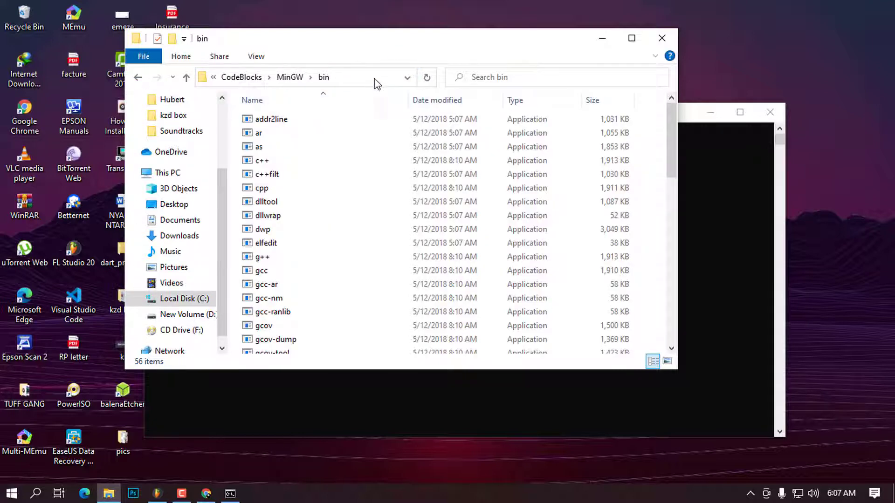
right_click(374, 82)
left_click(431, 88)
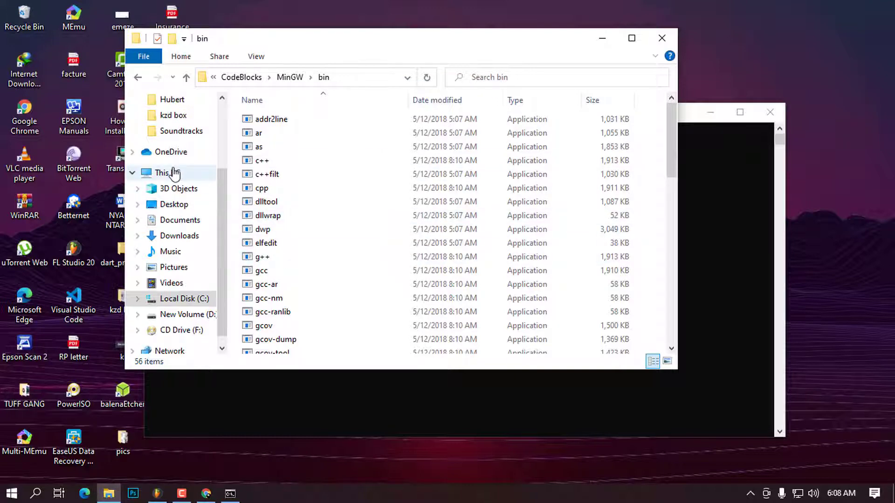
- Open the Environment Variables dialog through This PC's properties and the advanced system settings
left_click(174, 173)
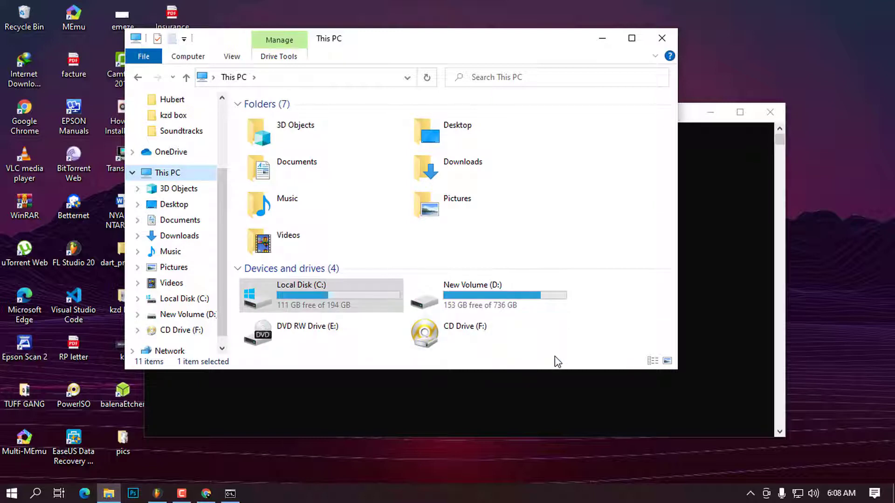
right_click(490, 351)
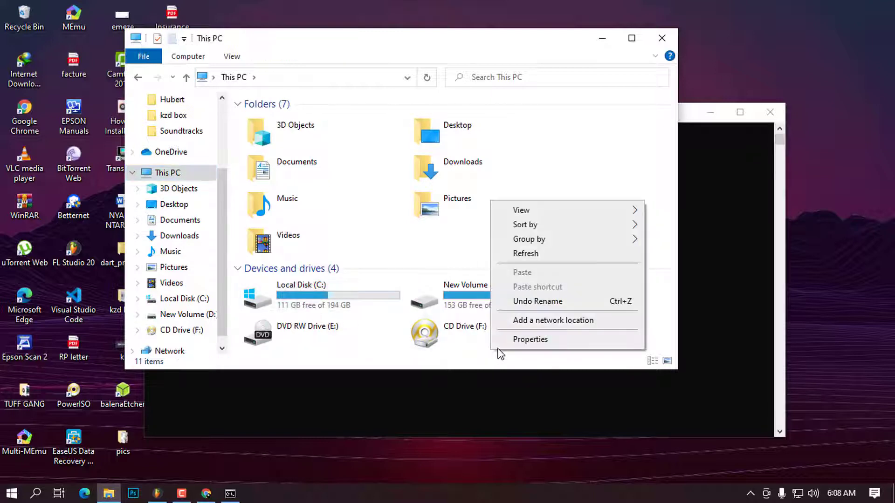
left_click(532, 340)
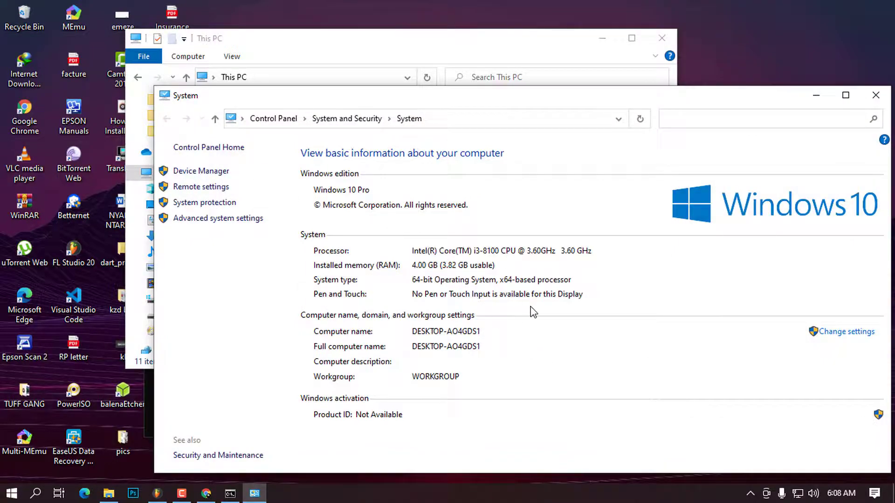
left_click(241, 220)
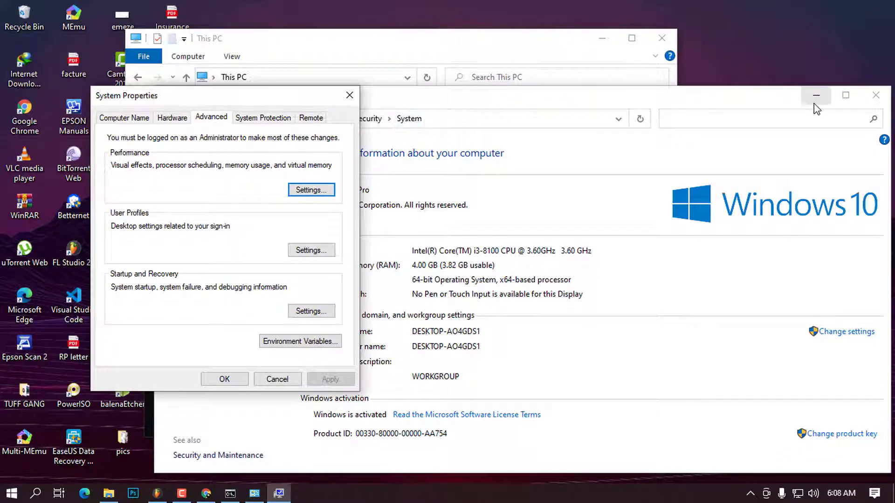
left_click(291, 343)
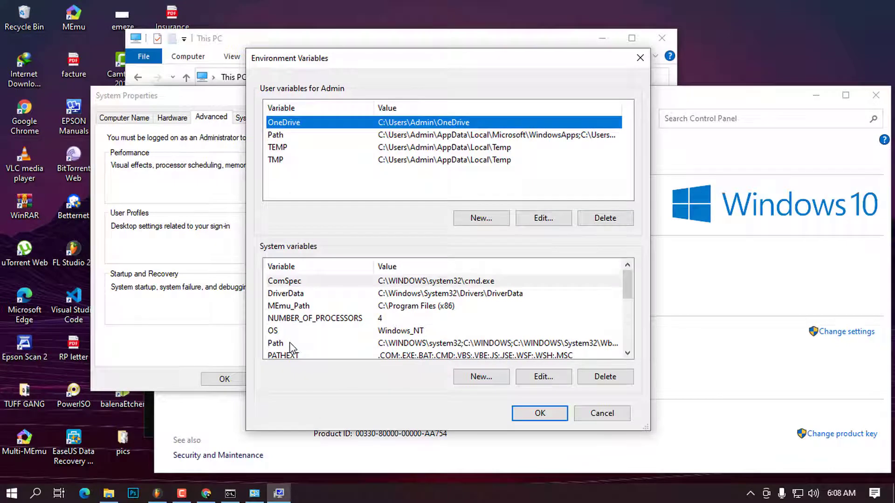
- Add the copied MinGW bin folder path as a new entry in the user Path variable and confirm the edit
left_click(321, 136)
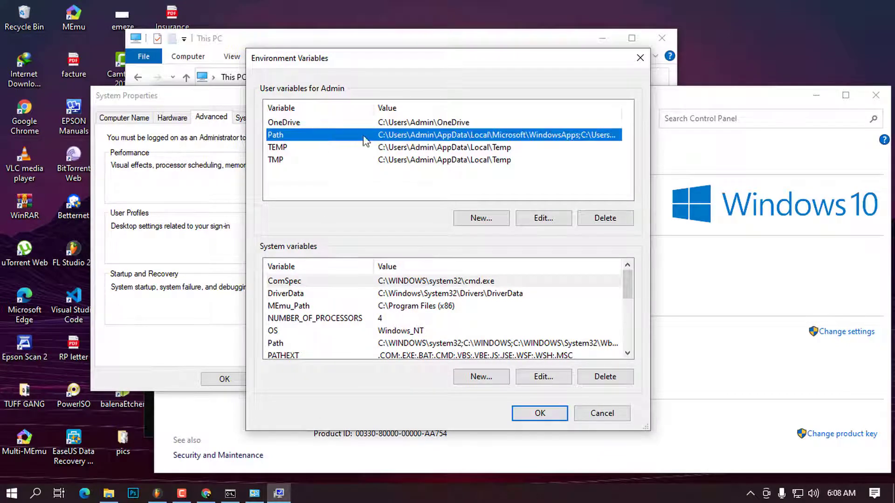
left_click(542, 220)
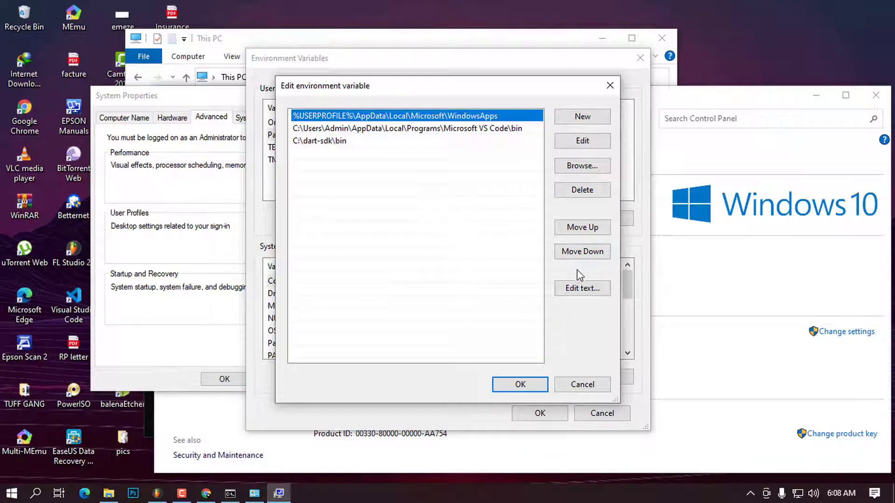
left_click(582, 118)
right_click(299, 156)
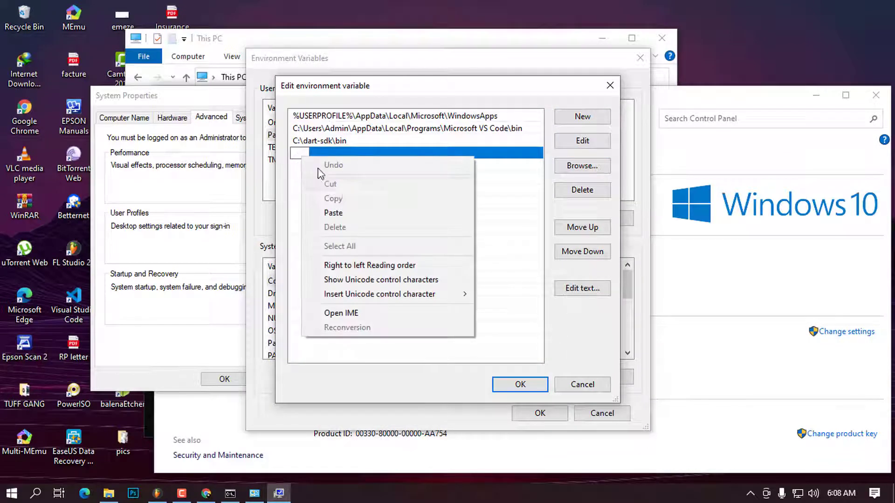
left_click(335, 217)
left_click(520, 384)
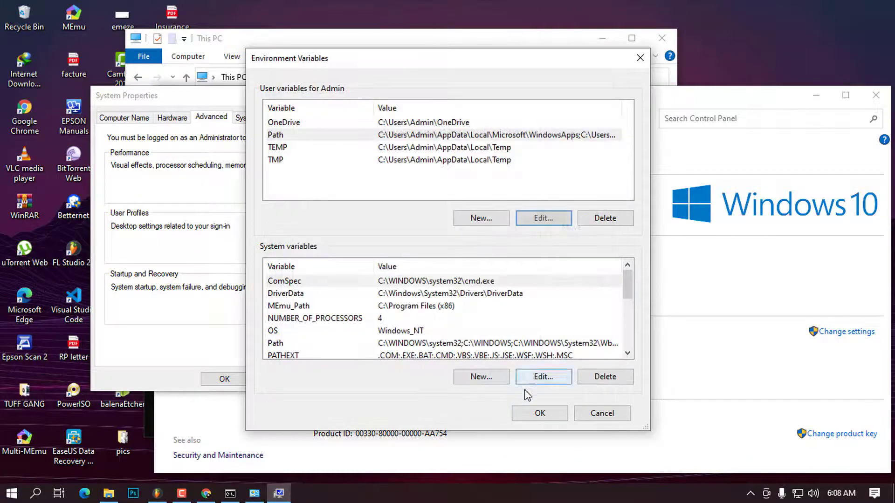
- Add the copied C:\Program Files\CodeBlocks\MinGW\bin path as a new entry in the system Path variable and confirm the edit
left_click(287, 346)
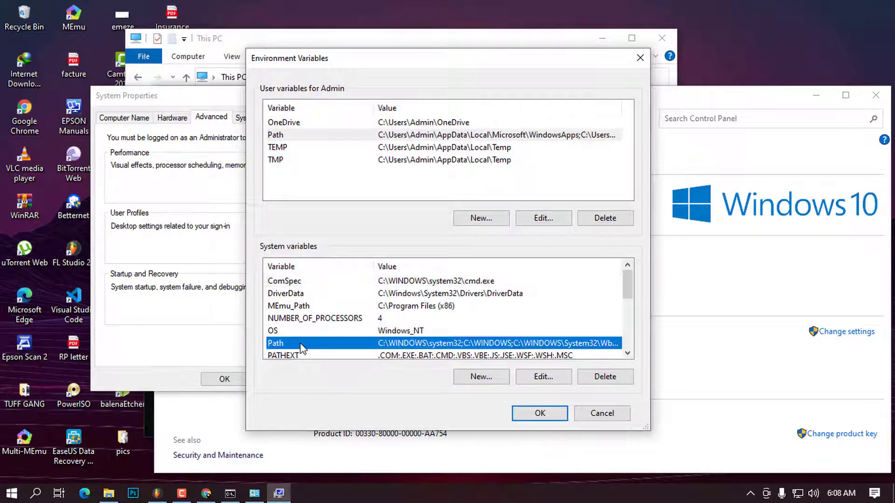
left_click(543, 376)
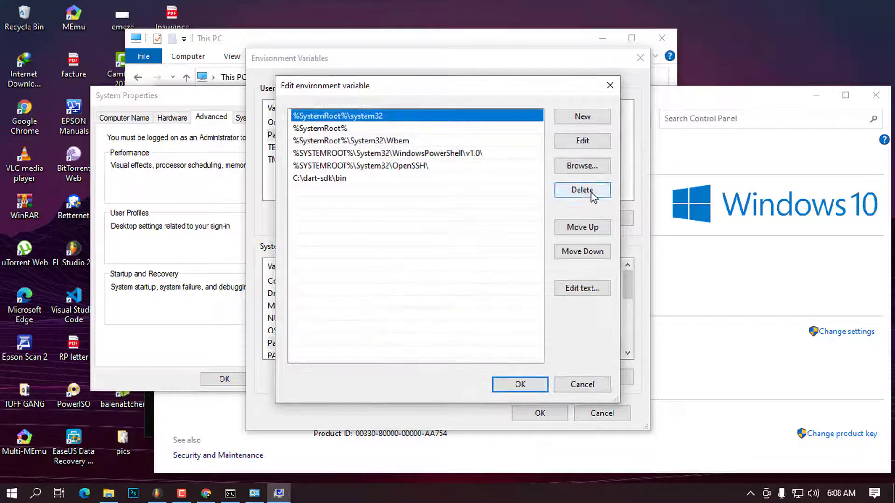
left_click(582, 116)
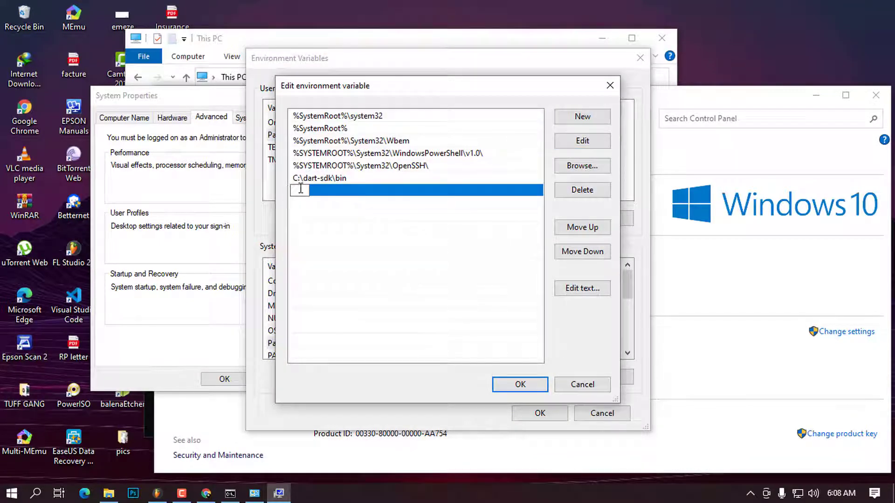
right_click(297, 190)
left_click(332, 244)
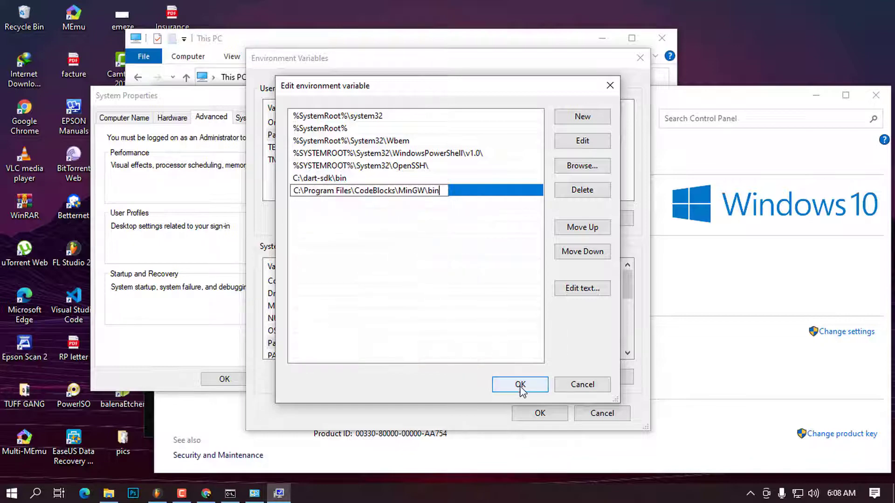
left_click(525, 387)
- Confirm the Environment Variables and System Properties dialogs and close the System, This PC and command prompt windows
left_click(524, 413)
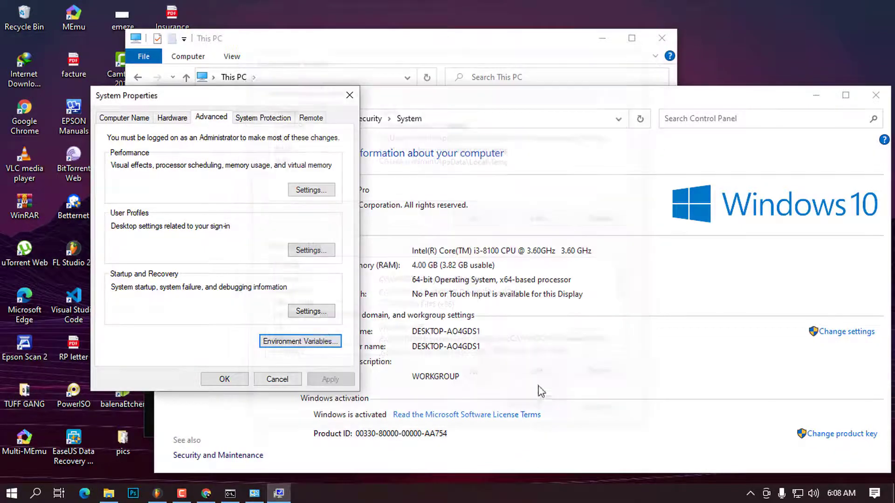
left_click(225, 380)
left_click_drag(752, 96, 455, 175)
left_click(578, 174)
left_click(660, 38)
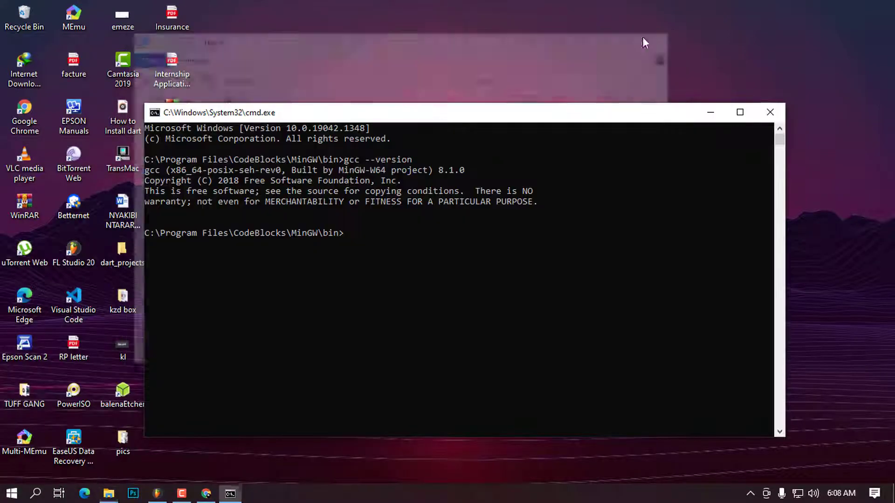
left_click(769, 111)
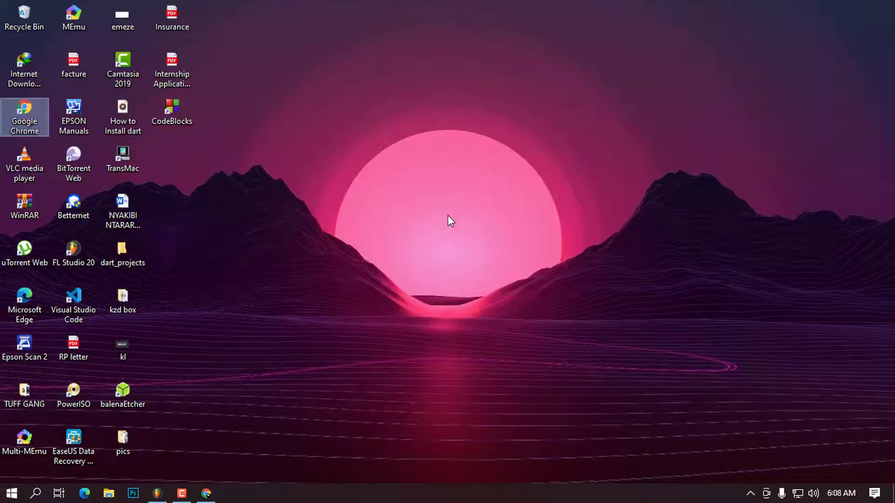
- Start a fresh command prompt through the Run dialog, check the compiler with gcc --version, and close the window
key("super+r")
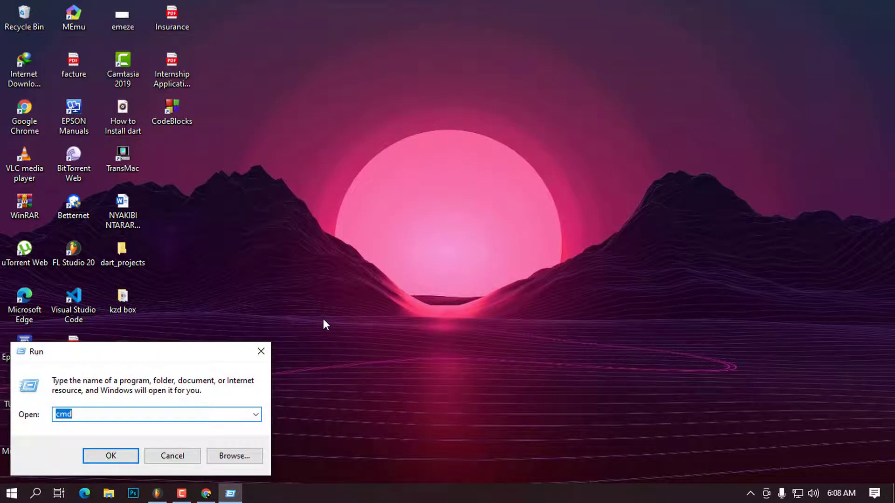
key("Return")
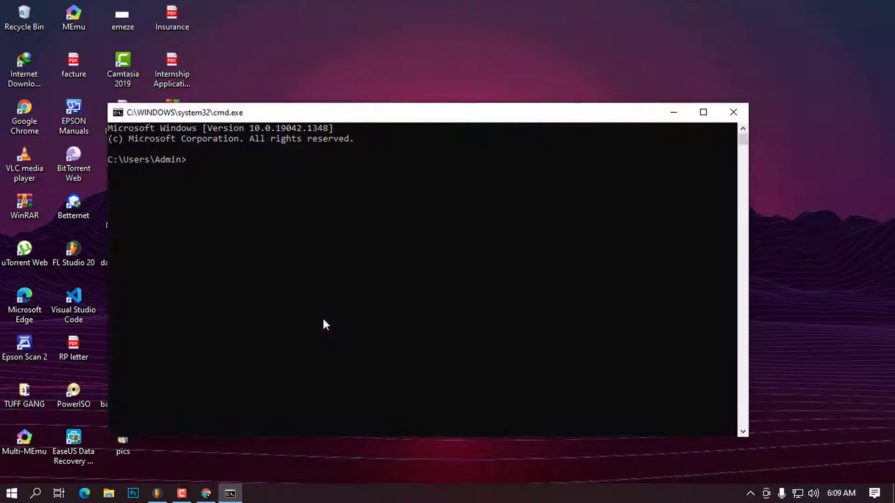
type("gcc --version")
key("Return")
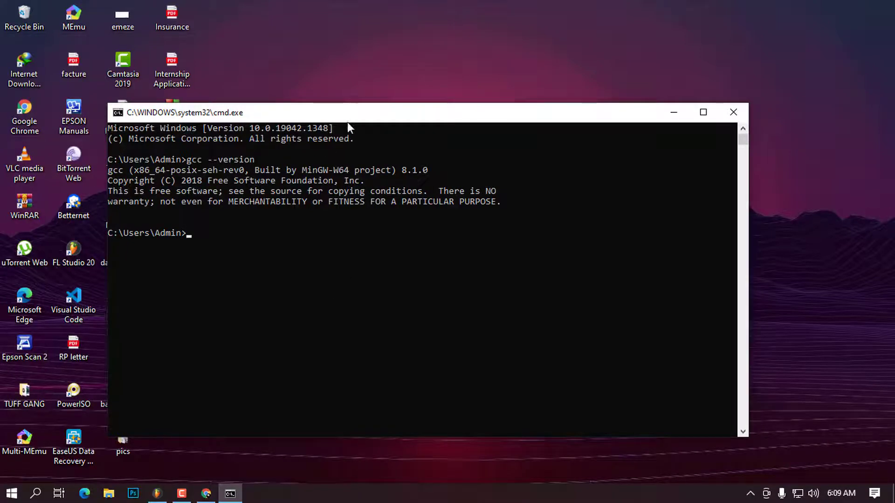
left_click_drag(348, 120, 407, 86)
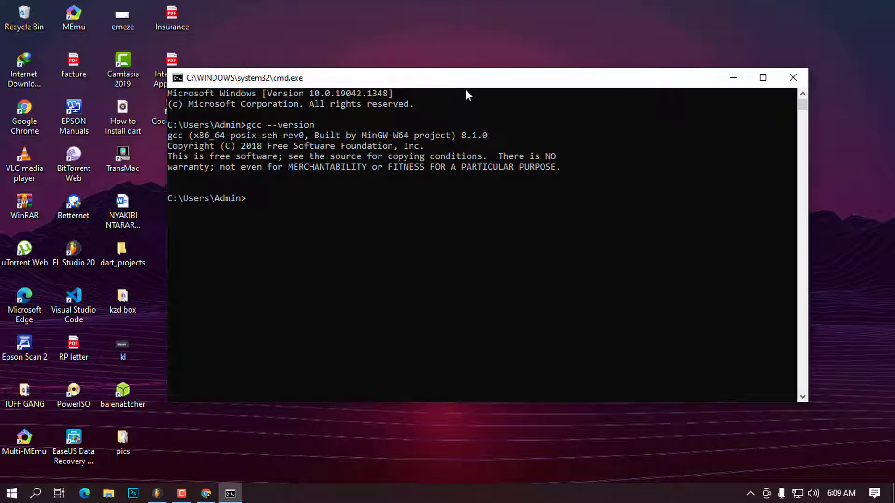
left_click(793, 77)
- Launch Code::Blocks from the desktop and accept GNU GCC Compiler as the default compiler in the auto-detection dialog
left_click(188, 105)
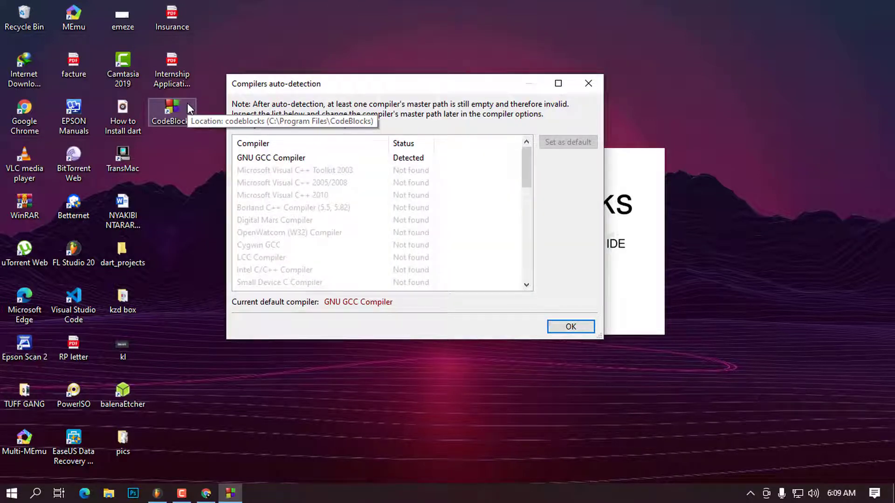
left_click(298, 160)
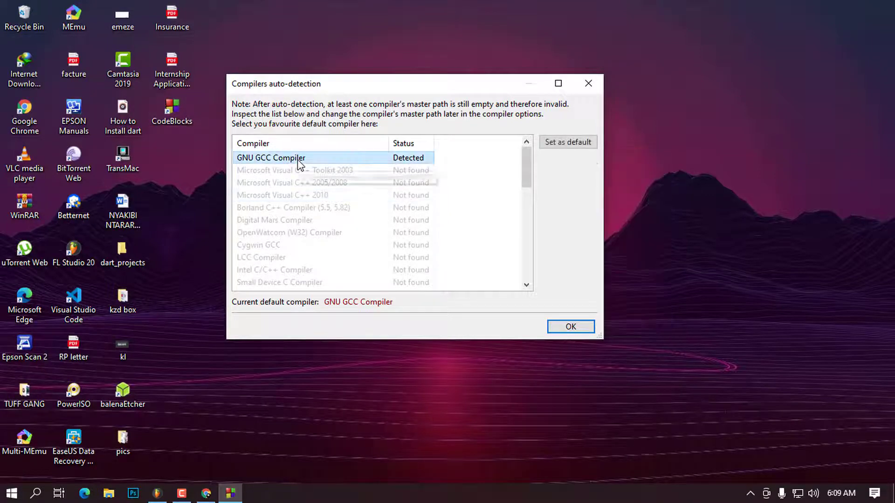
left_click(578, 332)
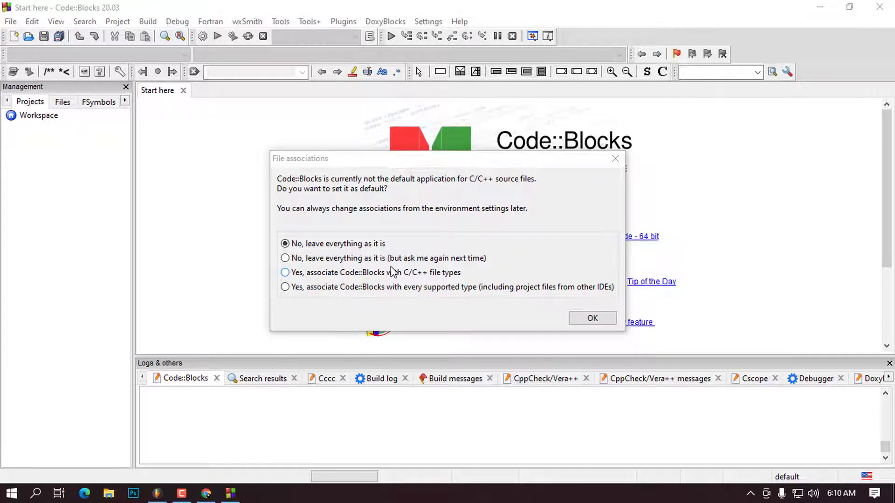
- Associate Code::Blocks with C/C++ file types and confirm the file associations dialog
left_click(359, 273)
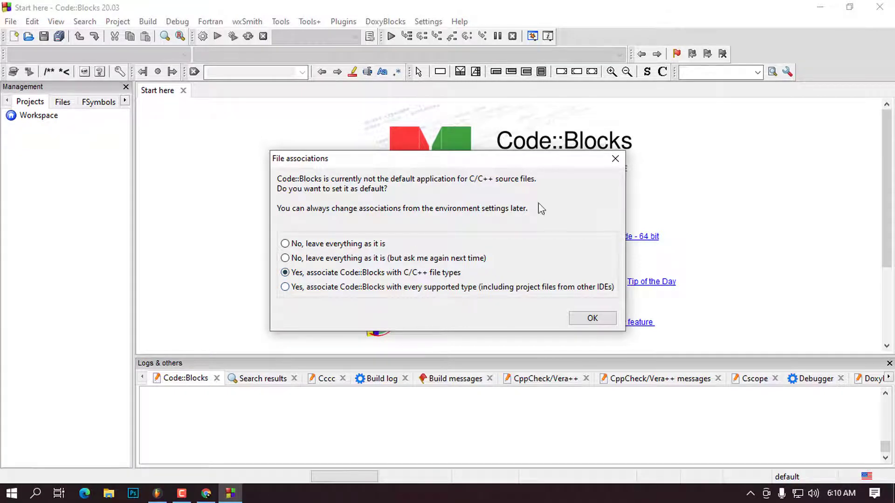
left_click(592, 319)
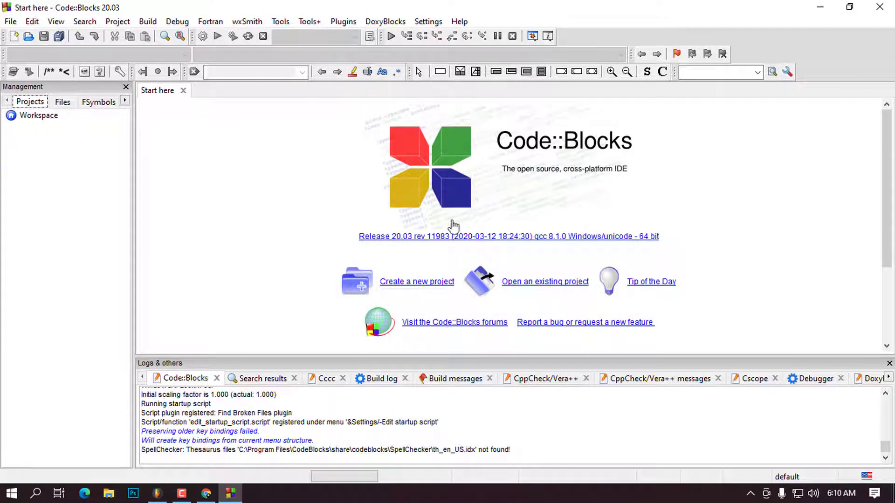
right_click(50, 166)
left_click(82, 146)
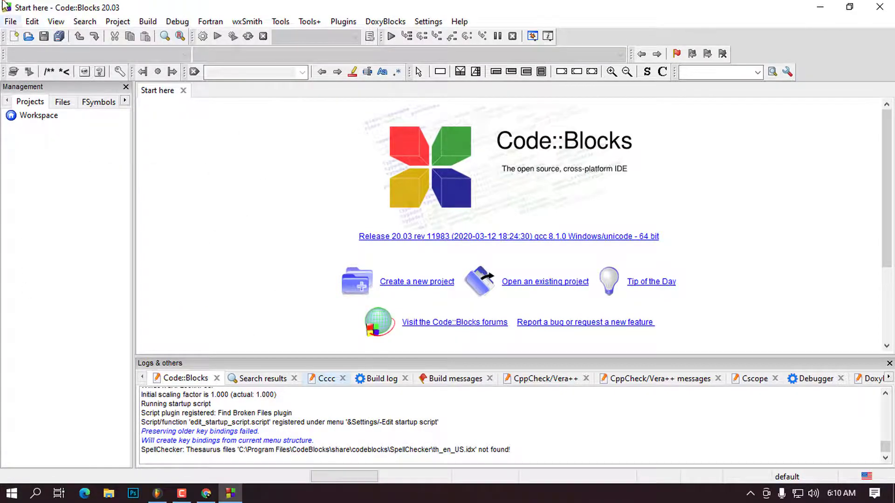
- Create a new empty file in the editor
left_click(10, 22)
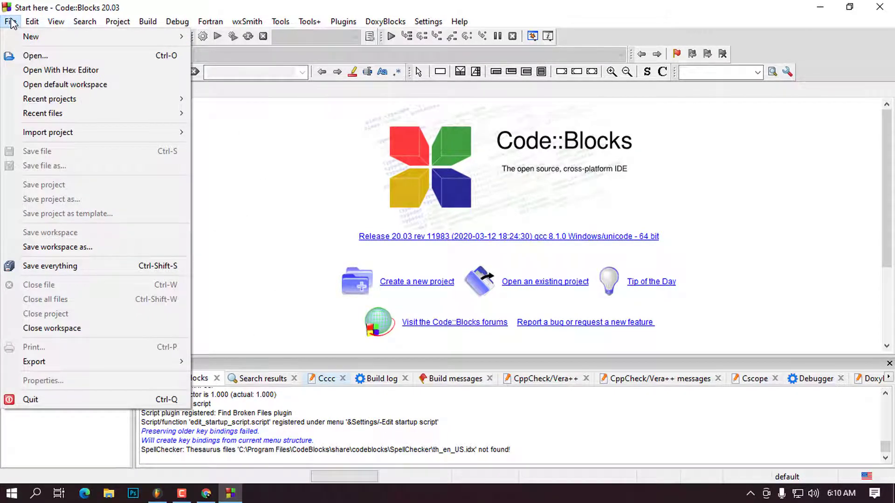
left_click(11, 21)
left_click(11, 21)
mouse_move(29, 44)
left_click(244, 38)
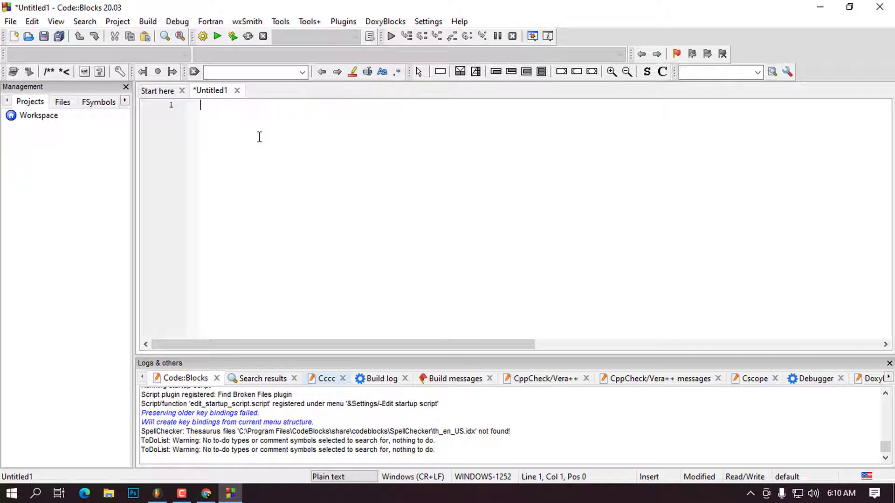
- Write #include<stdio.h> on the first line and start the main function below it with int main() and its braces
type("#include")
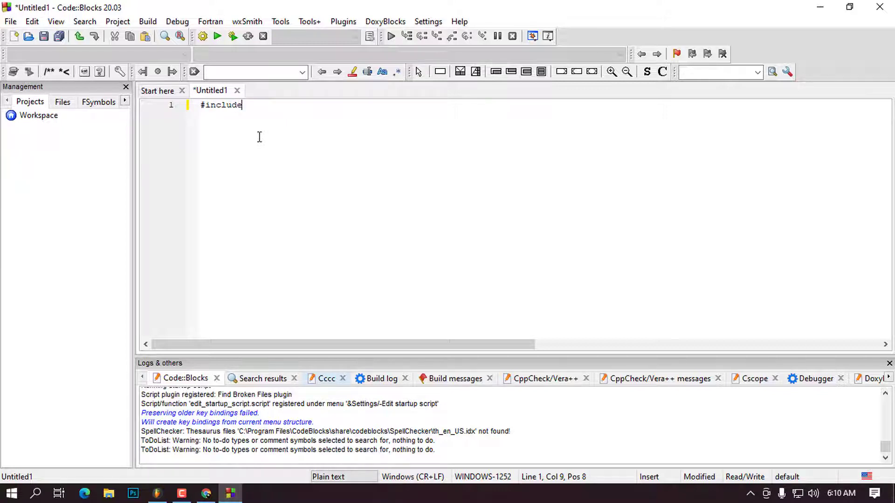
type("<stdio.")
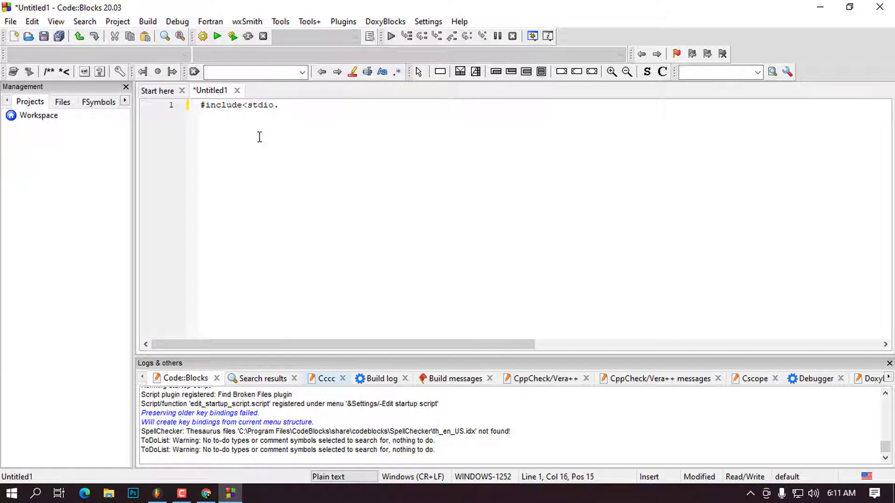
type("h>")
key("Return")
type("int")
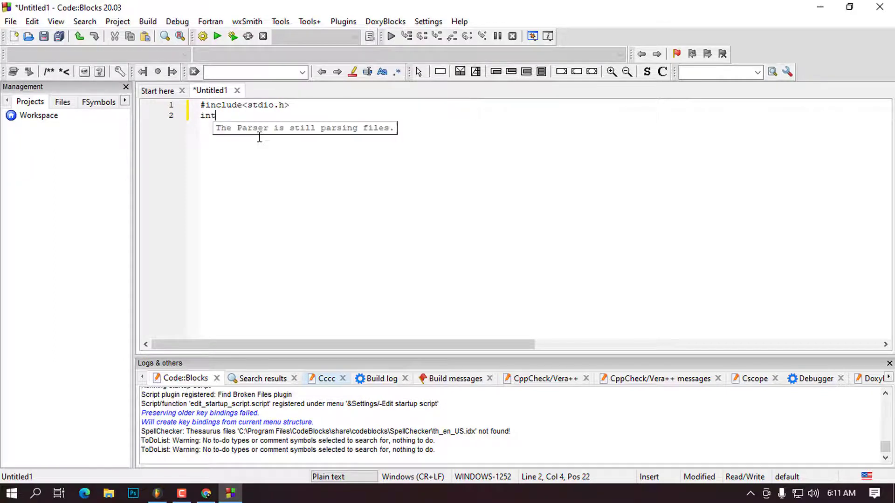
type(" main()")
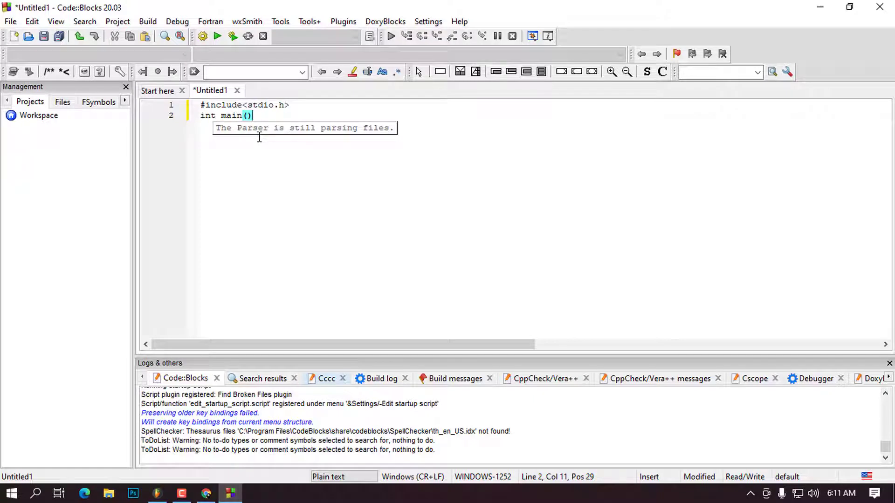
type("{")
key("Return")
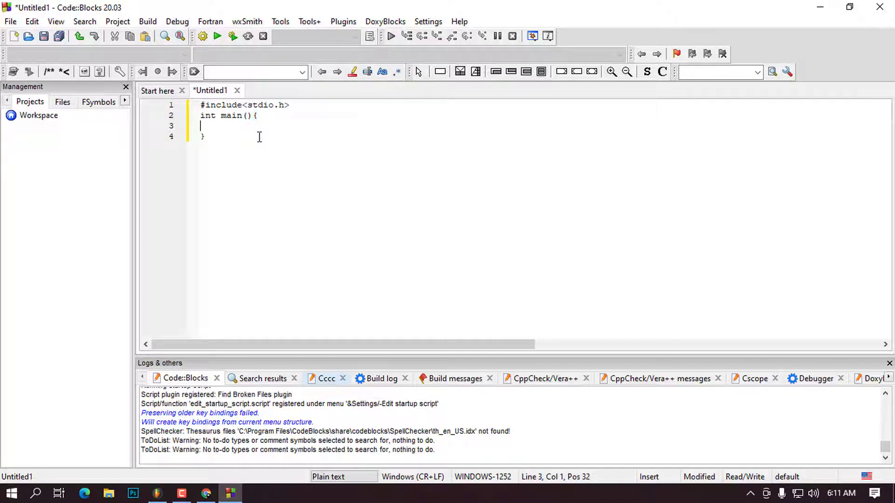
- Fill the main function's body with printf("Hello World"); and return 0; on separate lines
type("print")
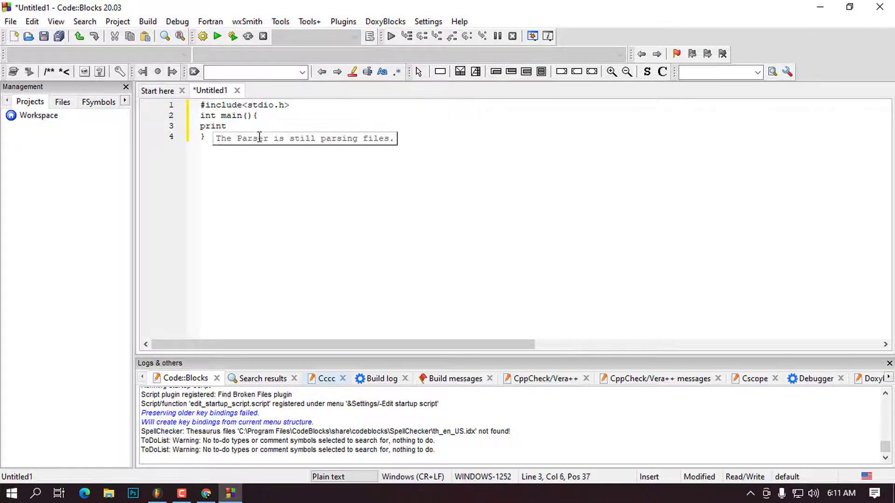
type("f(\"Hell")
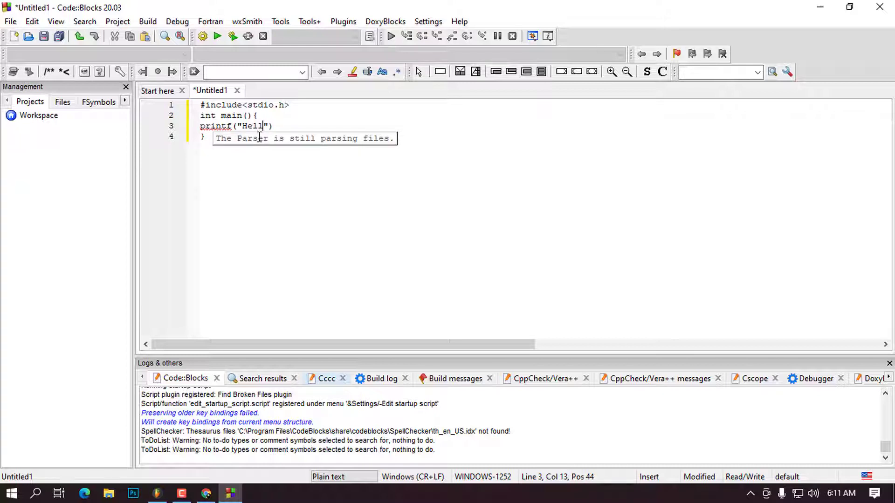
type("o Worls")
key("End")
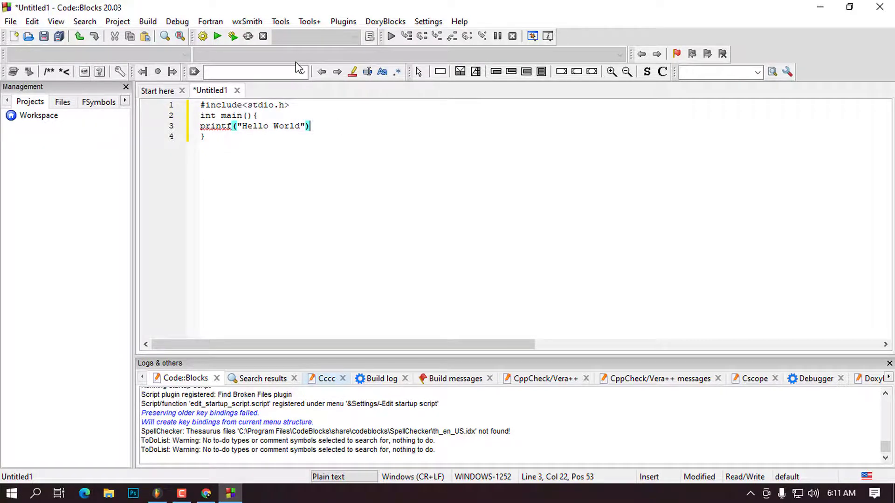
type(";")
key("Return")
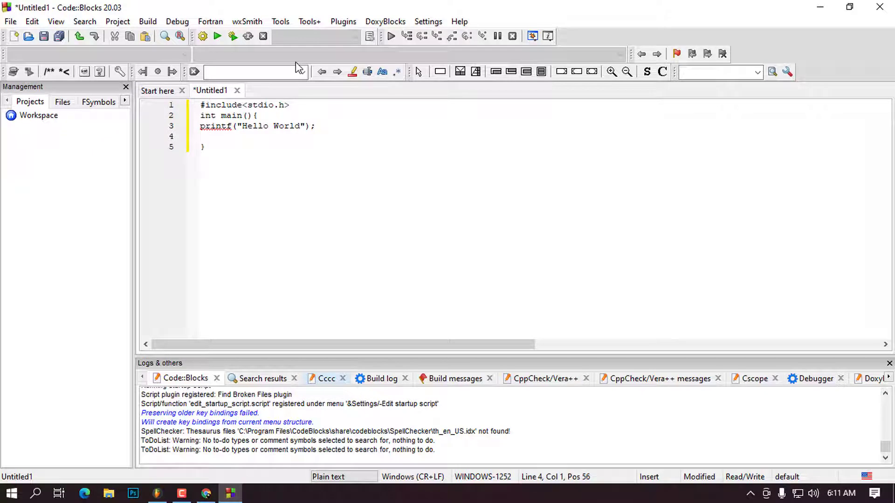
type("return ")
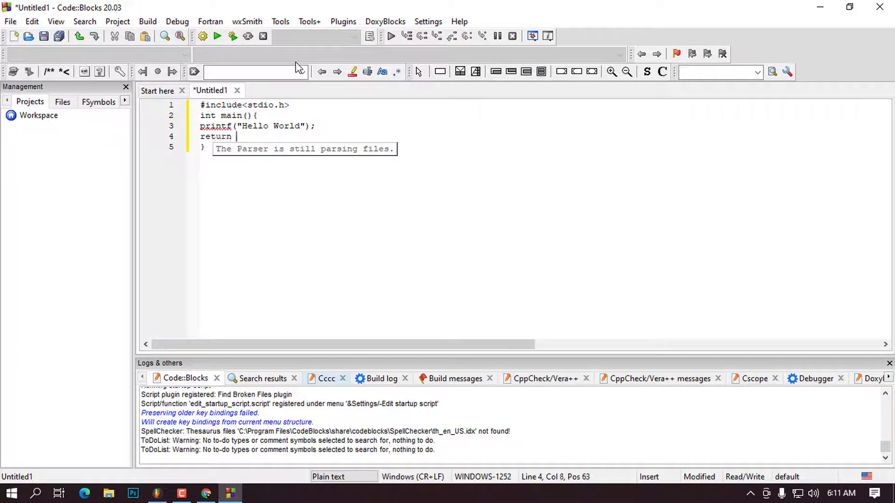
type("0;")
left_click(268, 115)
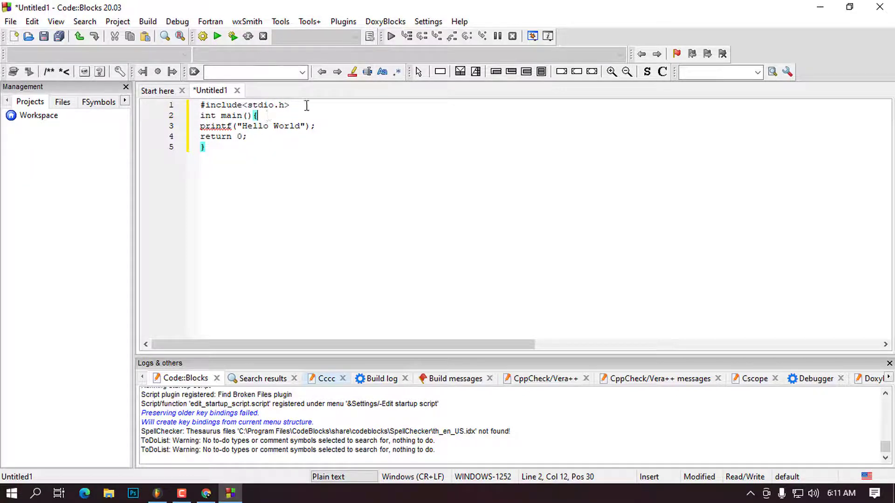
- Save the untitled source file as test.c in the Documents folder
left_click(11, 22)
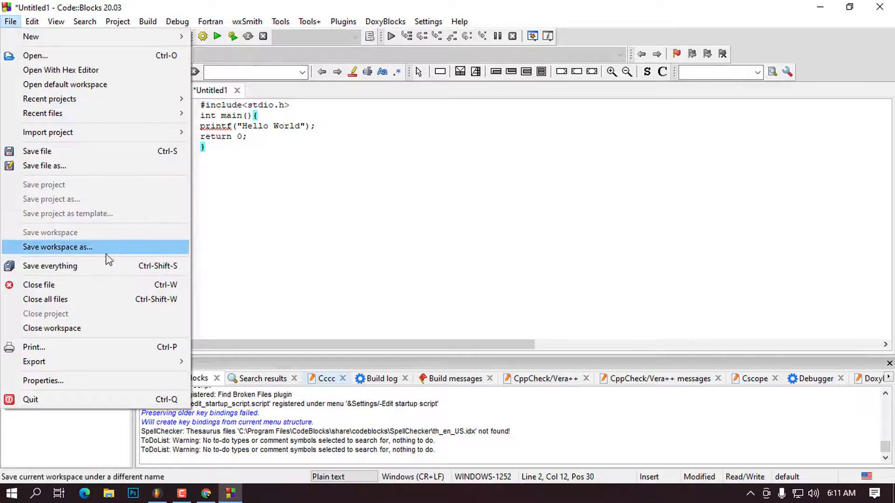
left_click(88, 167)
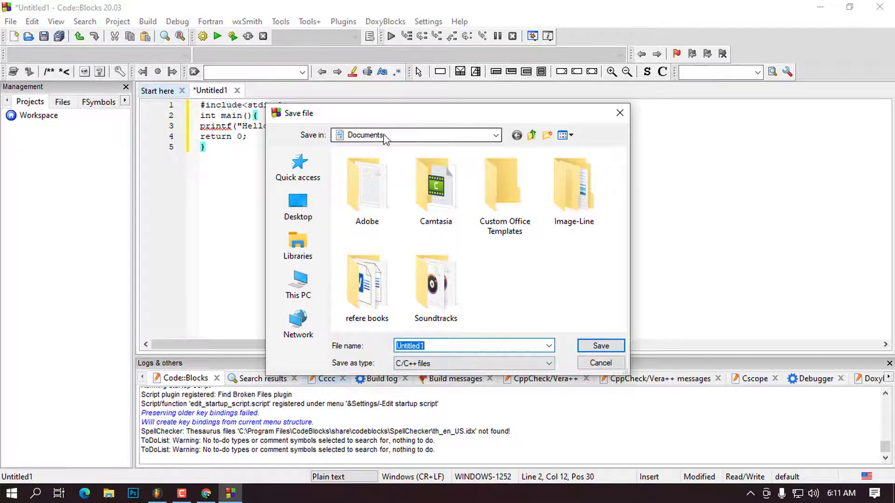
left_click_drag(378, 120, 308, 81)
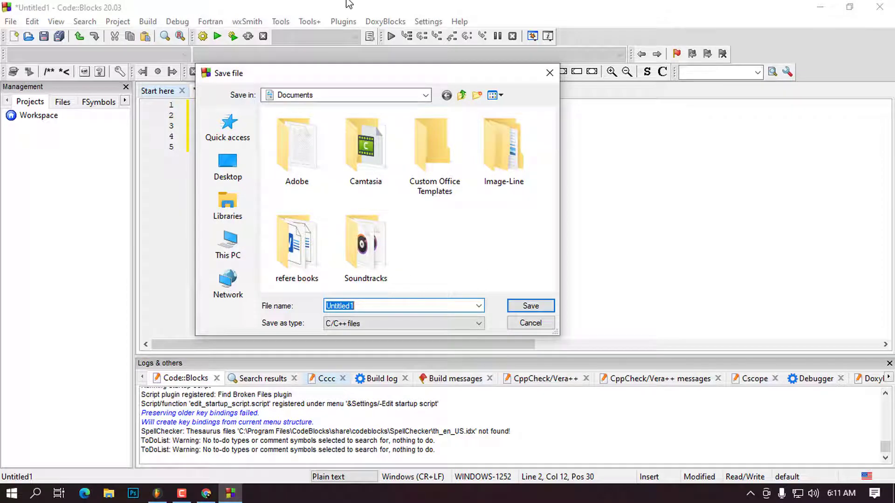
type("tes")
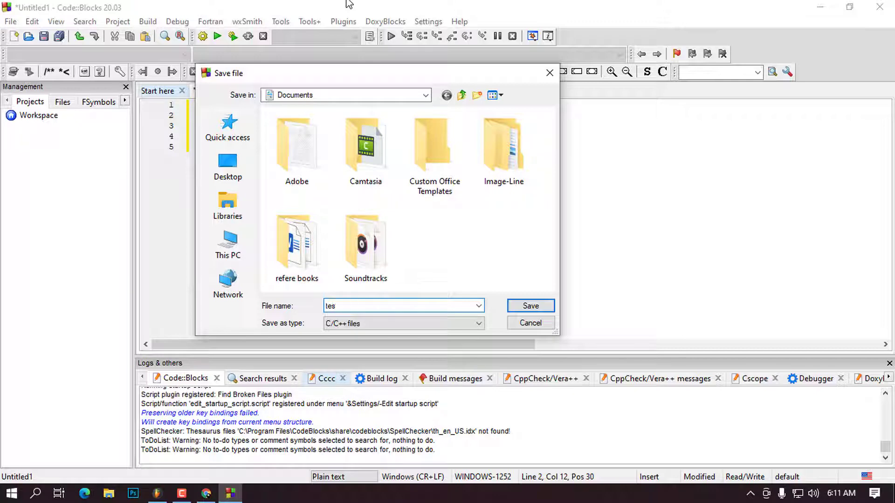
type("t.c")
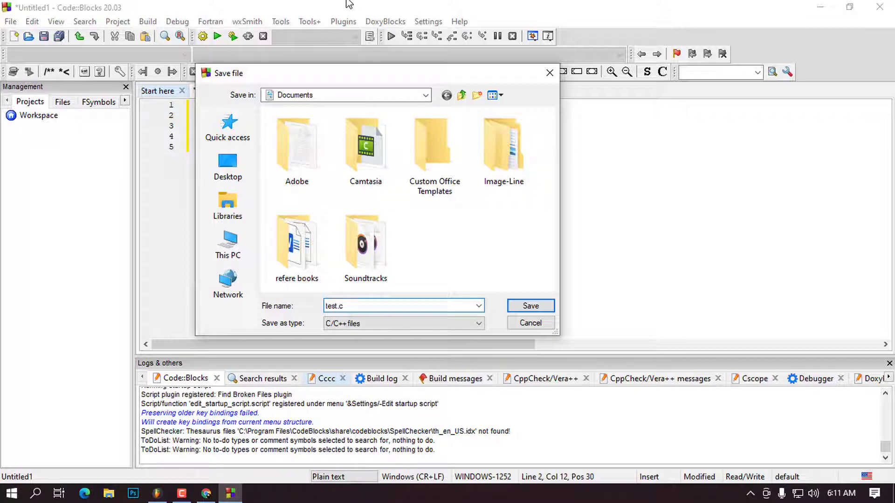
left_click(531, 306)
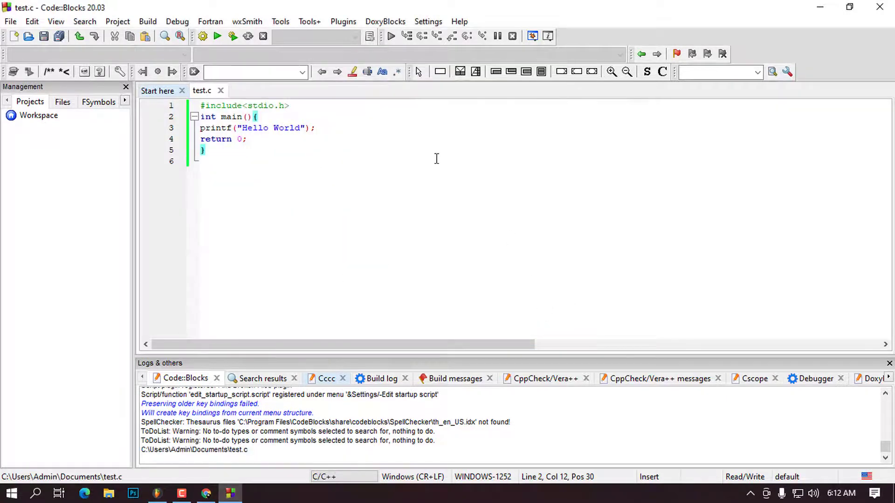
- Run test.c, agreeing to build it first, then check its console output and minimize the console window
left_click(248, 175)
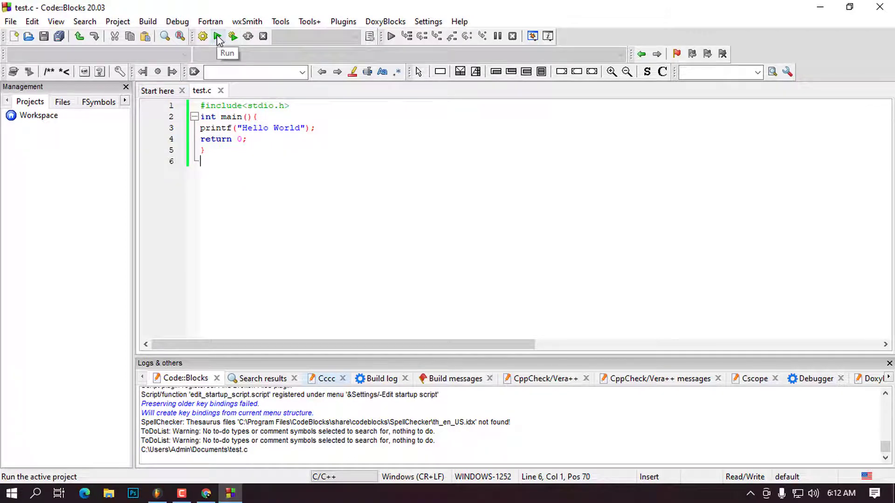
left_click(216, 38)
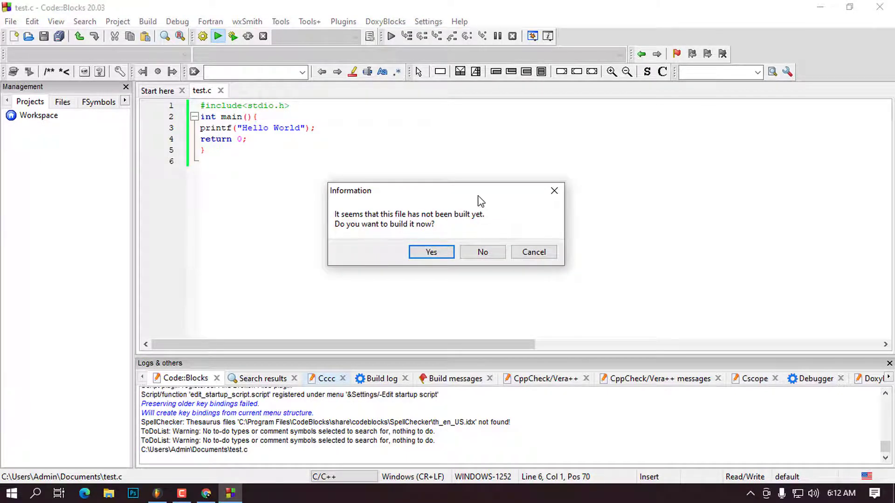
left_click(438, 256)
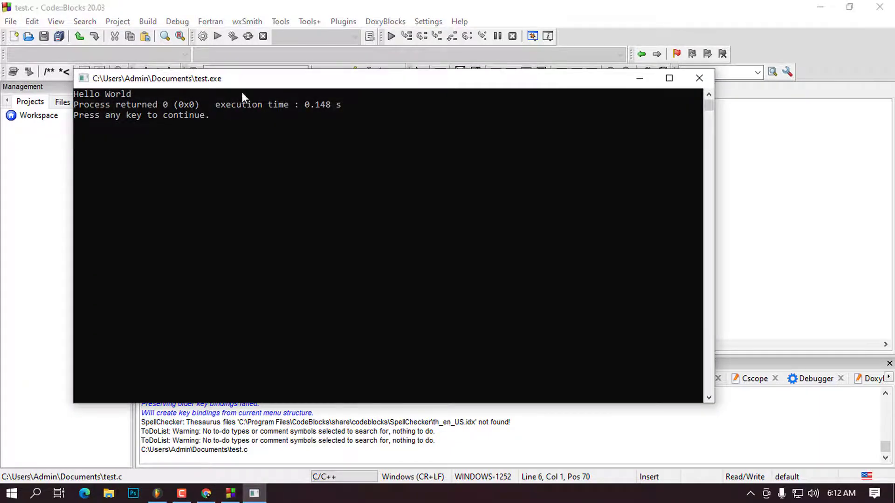
left_click_drag(259, 83, 314, 77)
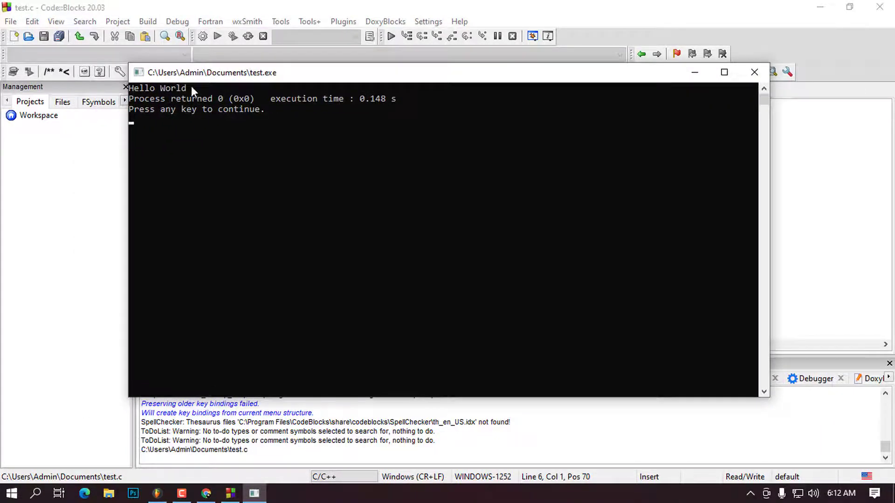
left_click_drag(189, 88, 135, 91)
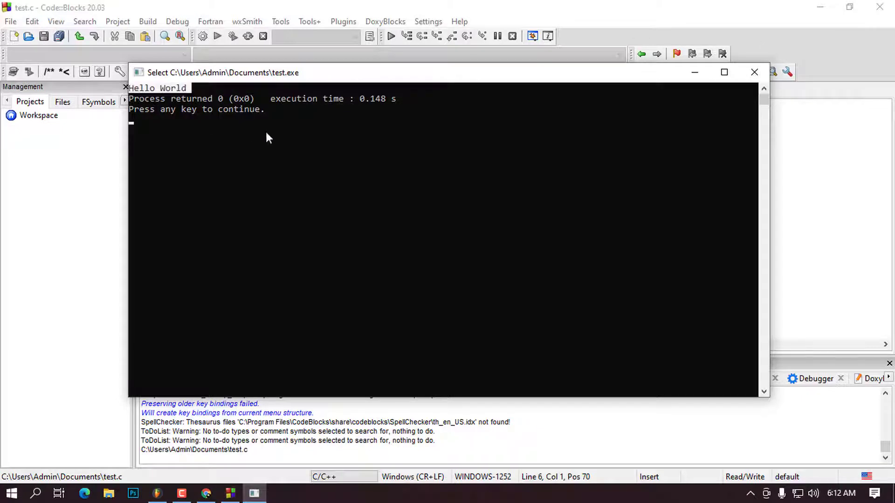
left_click(698, 74)
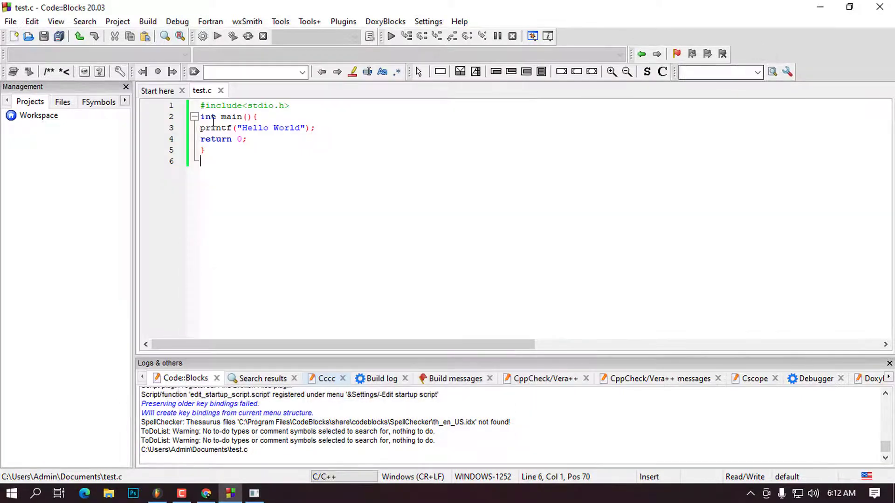
- Replace the Hello World text in the printf statement with "please subscribe to my youtube channel for more videos"
left_click_drag(300, 128, 245, 131)
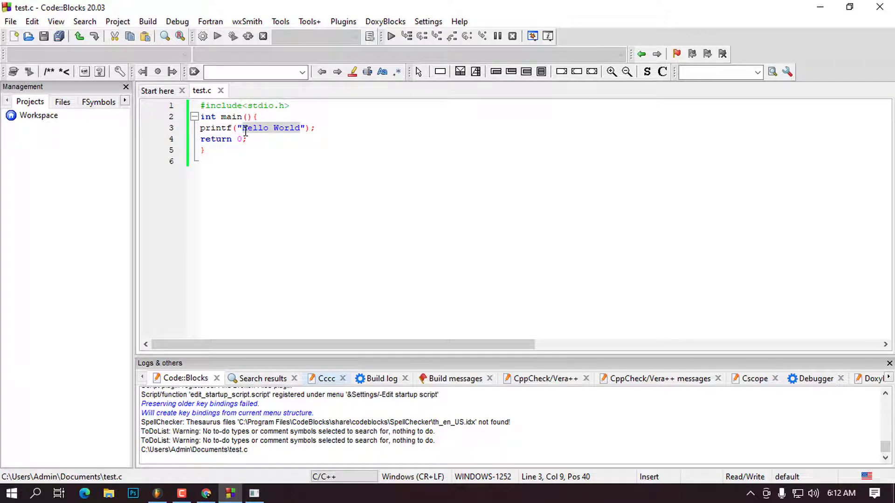
type("please ")
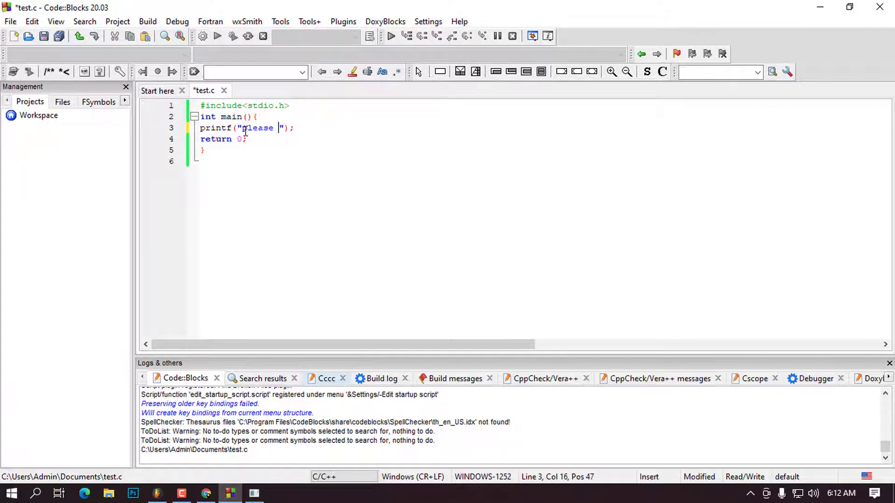
type("subscribe to my ")
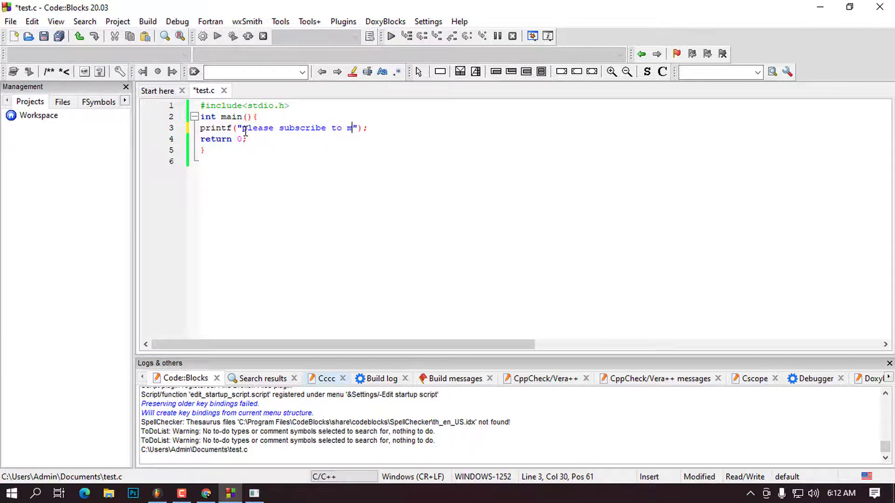
type("youtube chann")
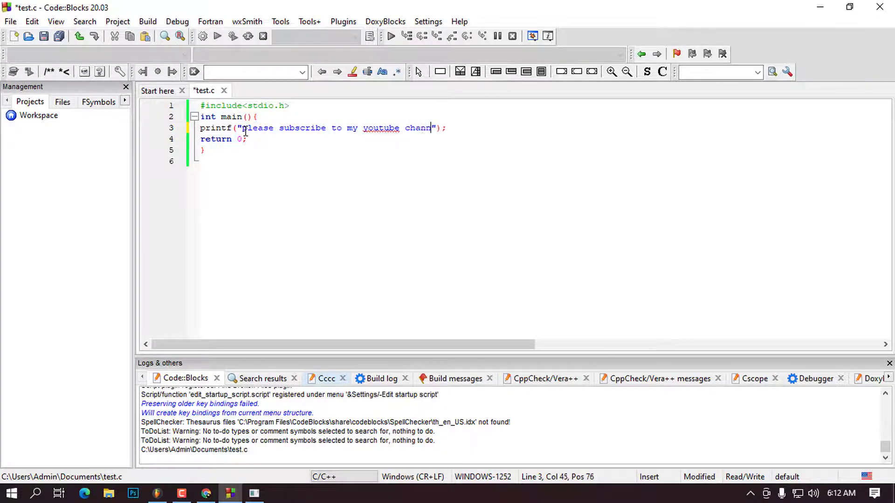
type("el for more vid")
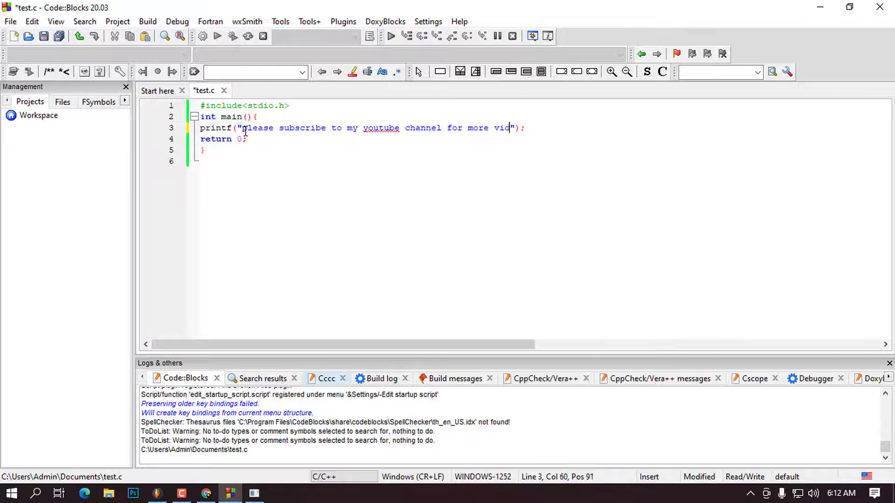
type("eos")
left_click(307, 181)
- Close the earlier run's console window and try running the edited program without rebuilding it
key("ctrl+F10")
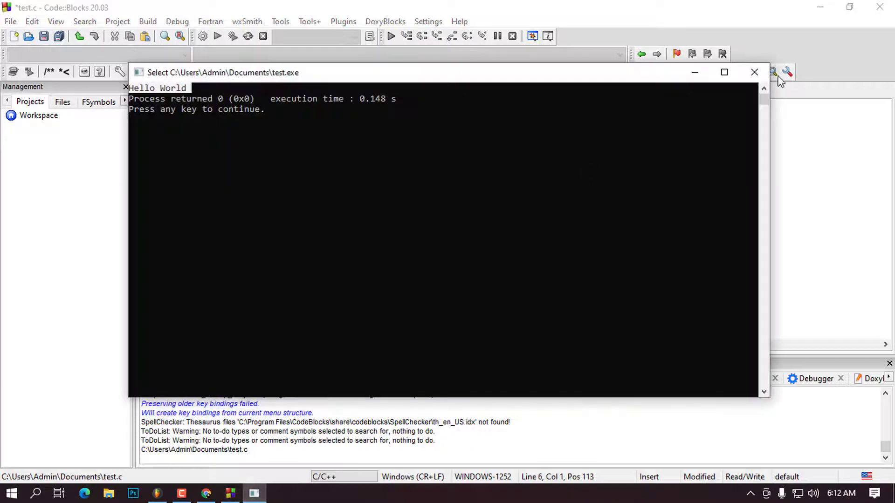
left_click(754, 72)
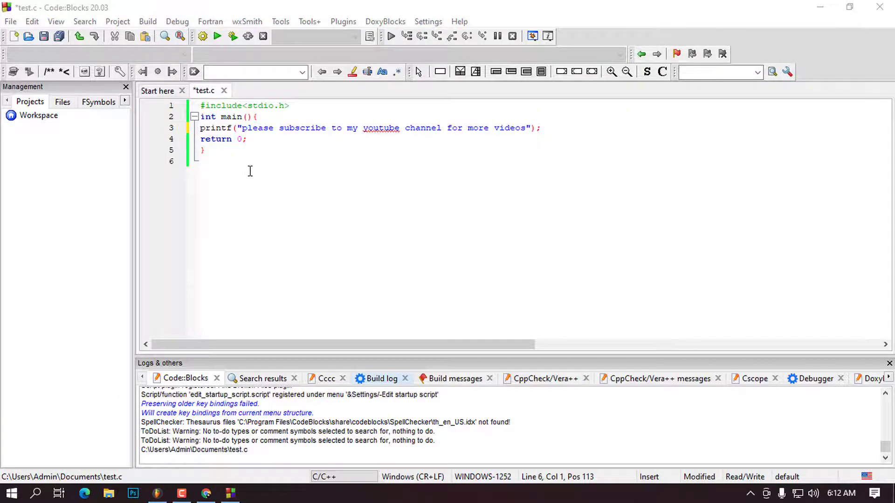
left_click(217, 36)
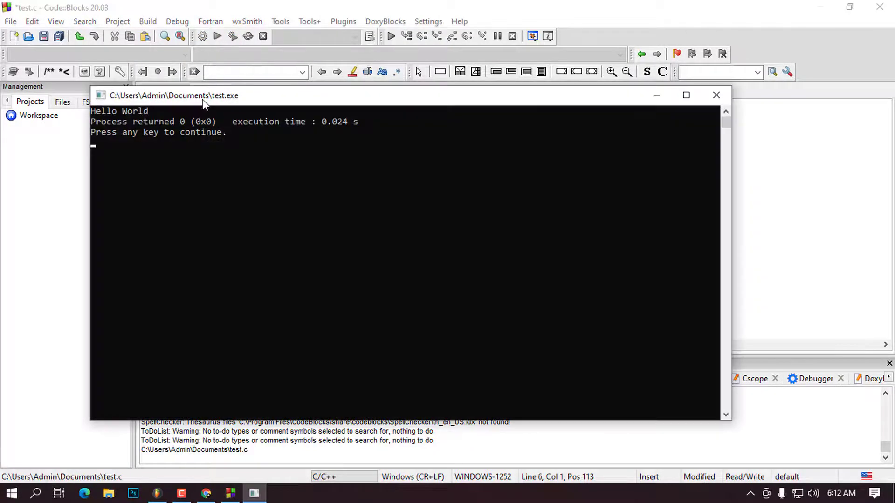
left_click(716, 95)
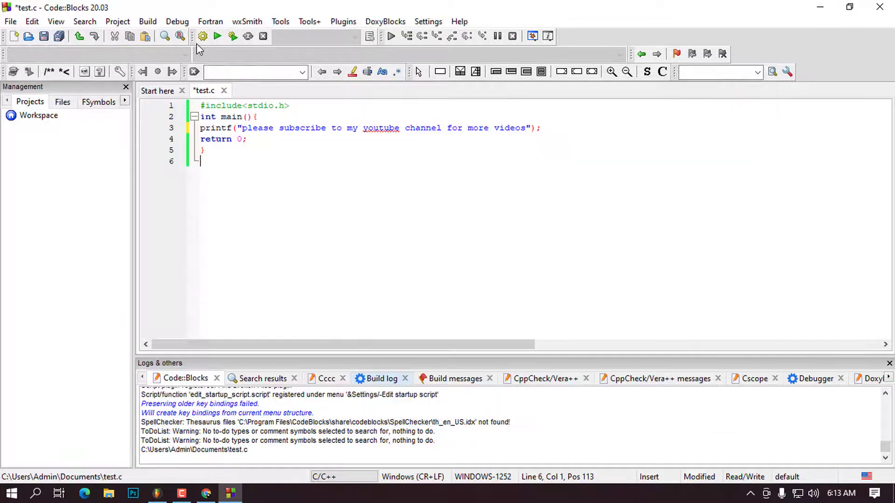
- Build and run the edited test.c in one go, check the printed line and close the console window
left_click(233, 37)
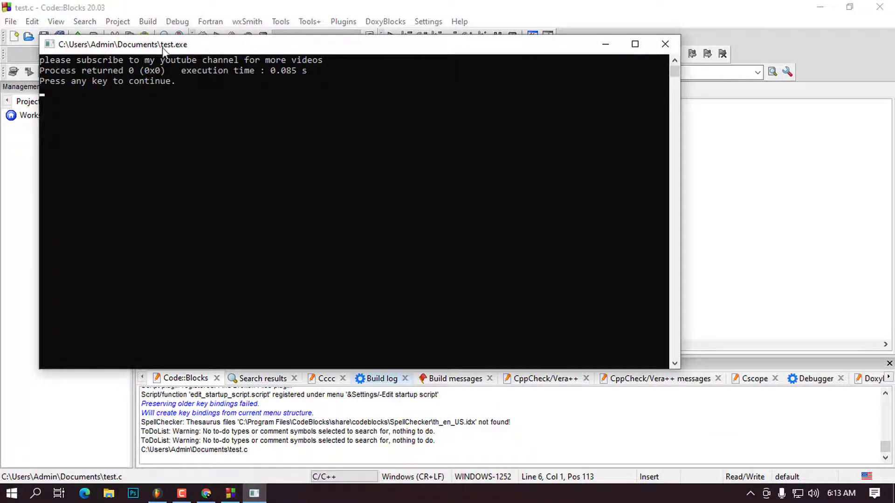
left_click_drag(322, 60, 41, 65)
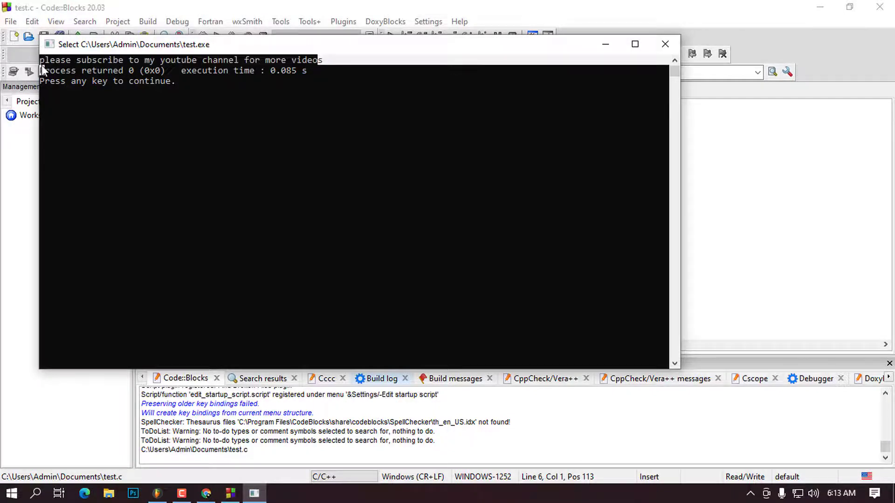
left_click(665, 44)
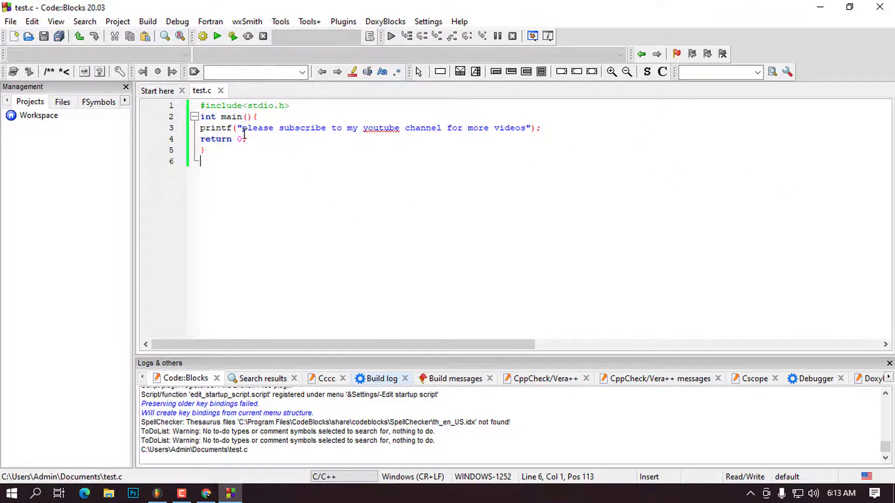
left_click_drag(246, 139, 363, 133)
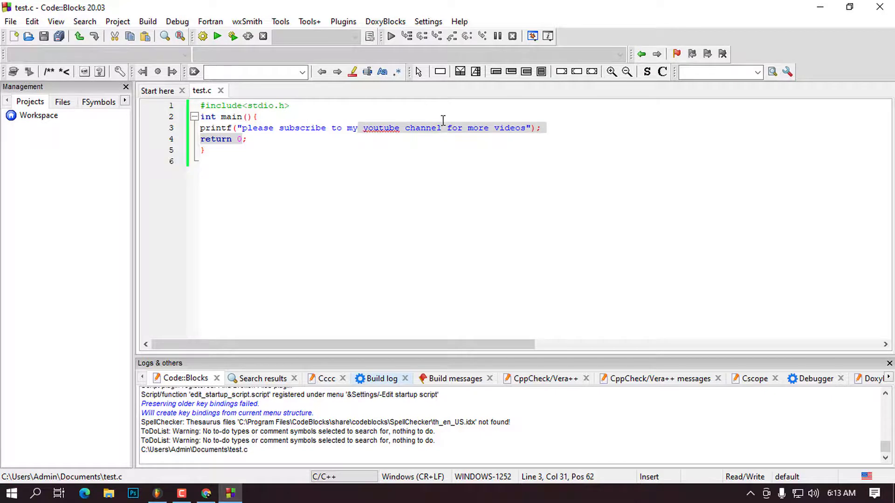